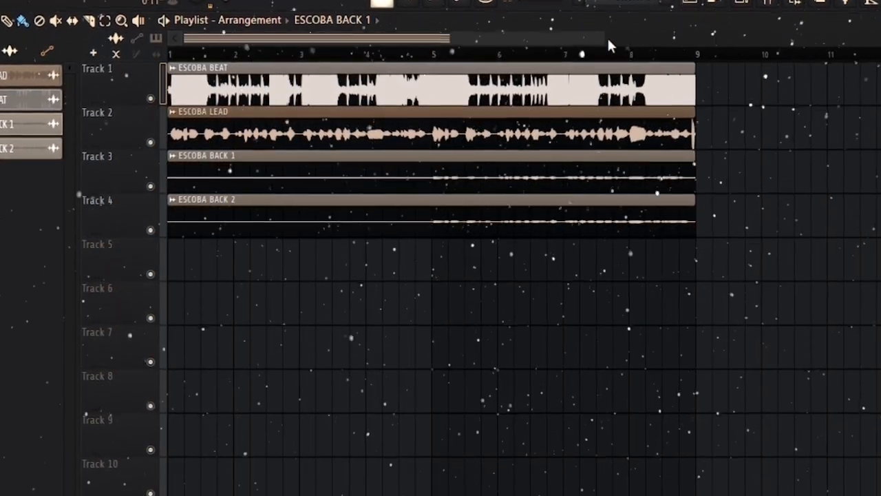
Lower the ESCOBA BEAT clip's gain to -7.3 dB and raise the ESCOBA LEAD clip's gain to 3.9 dB
drag(601, 40, 576, 40)
mouse_move(453, 101)
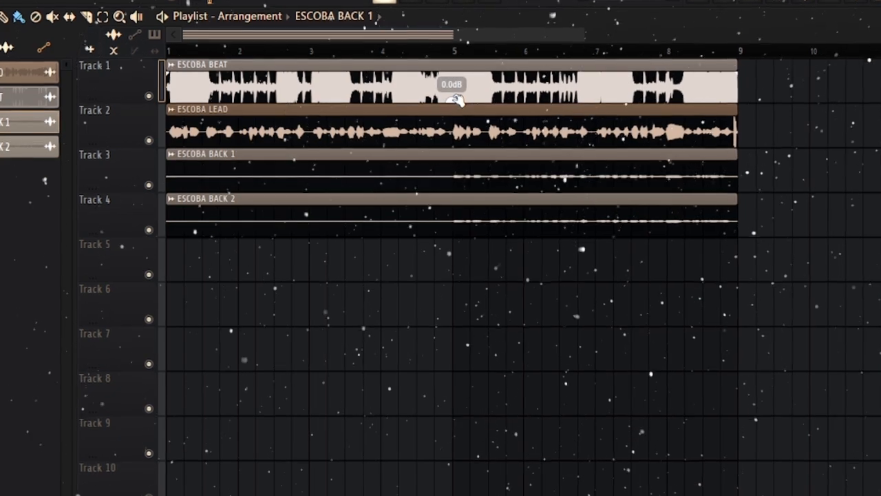
drag(453, 102, 453, 126)
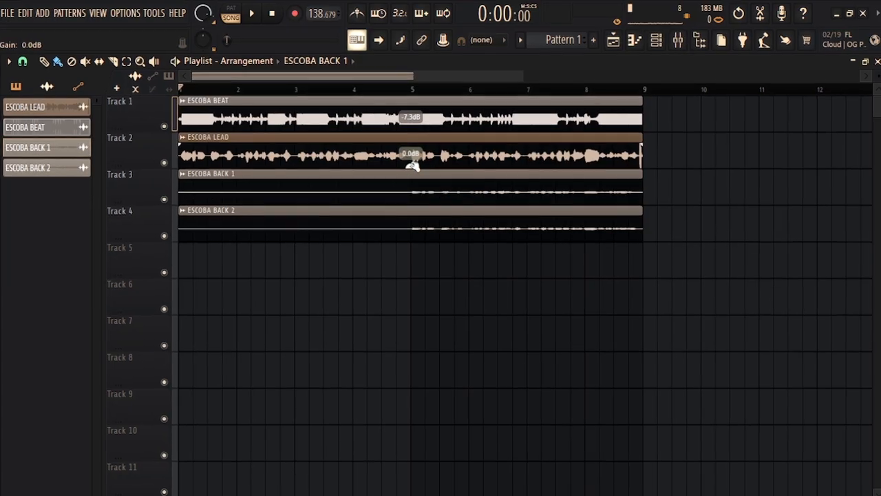
drag(409, 173, 404, 200)
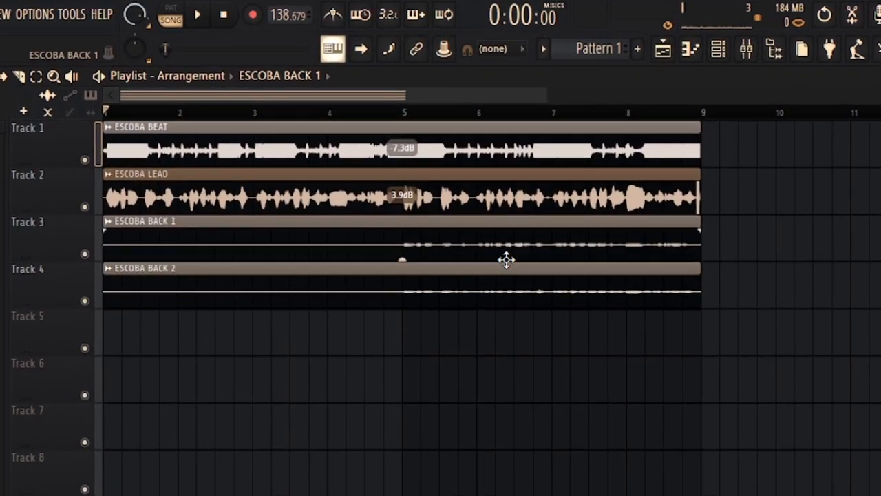
Raise the clip gain of ESCOBA BACK 1 to 3.2 dB and ESCOBA BACK 2 to 5.1 dB, checking the balance by playback
drag(400, 276, 400, 272)
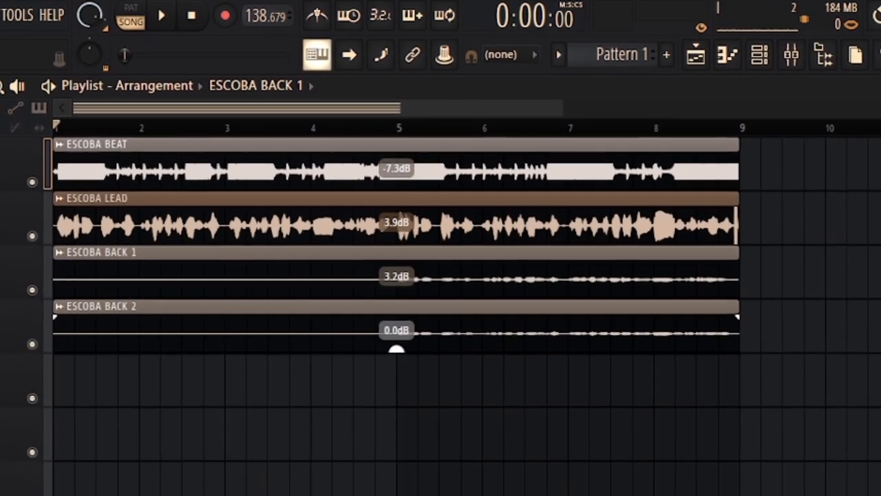
drag(396, 330, 396, 317)
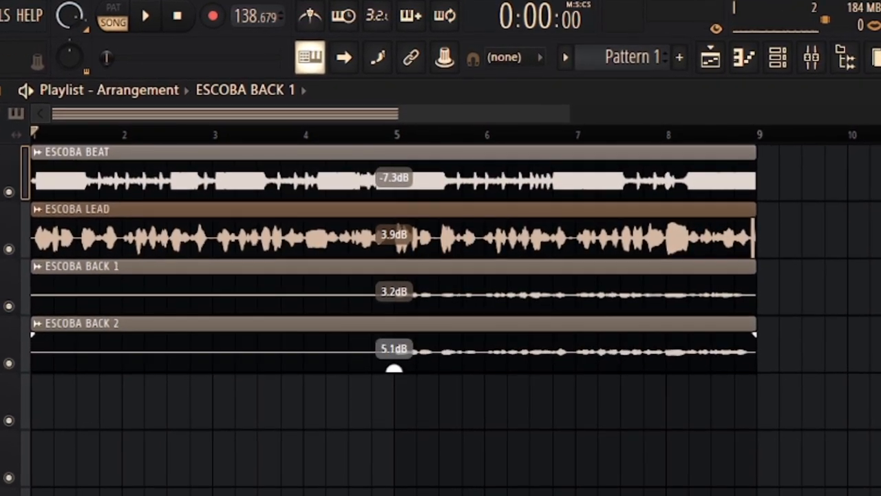
key(space)
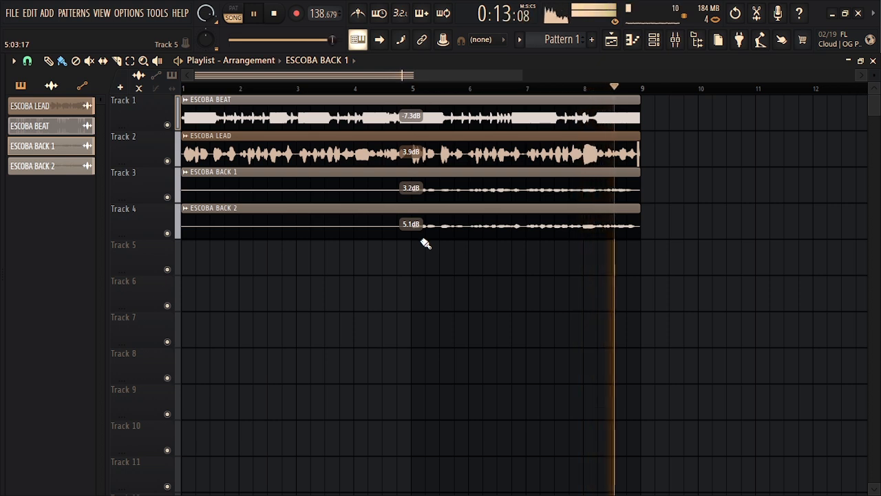
key(space)
Mute the beat track and balance the vocal clip gains by ear: lead 5.1 dB, BACK 1 8.7 dB, BACK 2 11.1 dB
click(168, 125)
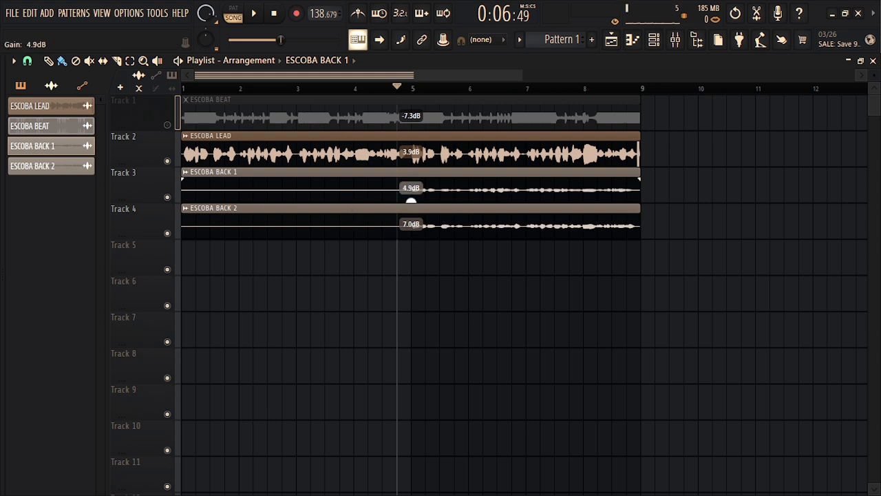
drag(411, 188, 411, 184)
key(space)
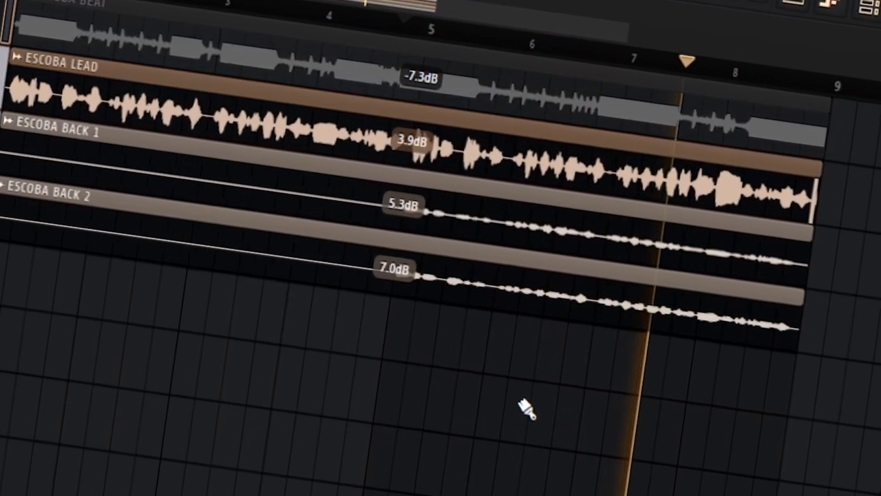
key(space)
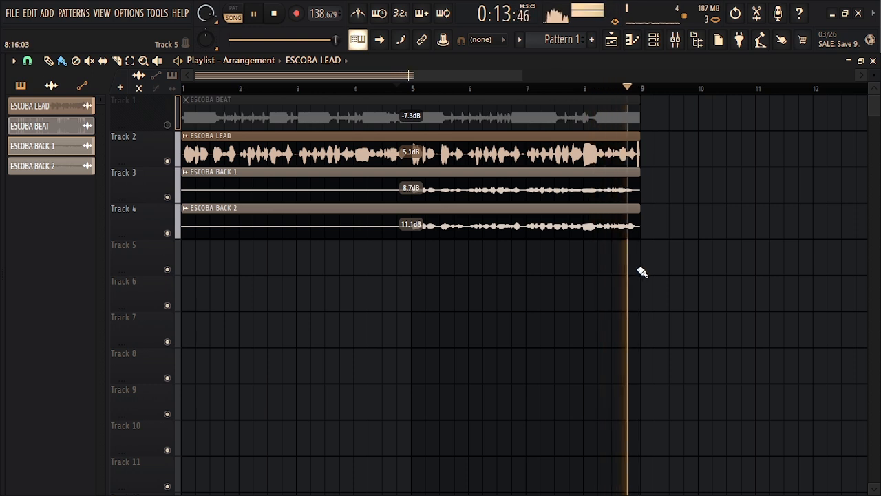
key(space)
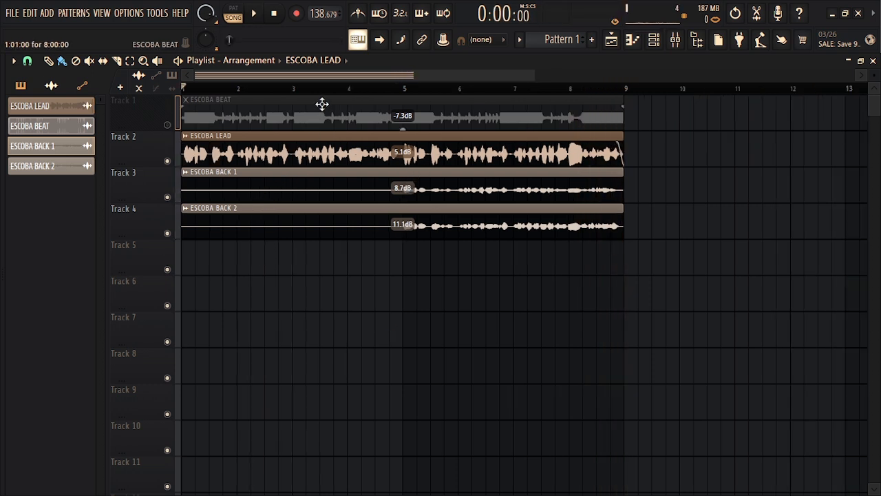
Unmute the beat track and route ESCOBA BEAT to mixer track 1 and ESCOBA LEAD to mixer track 2
click(167, 125)
double_click(266, 108)
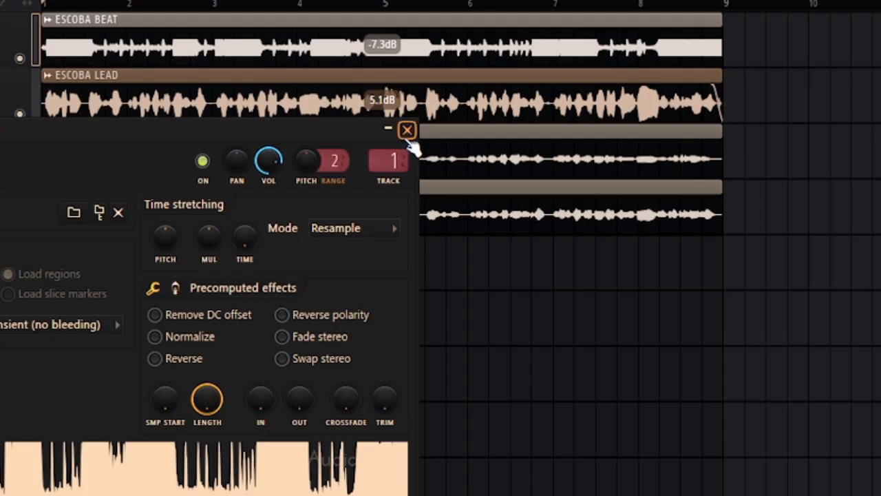
click(418, 171)
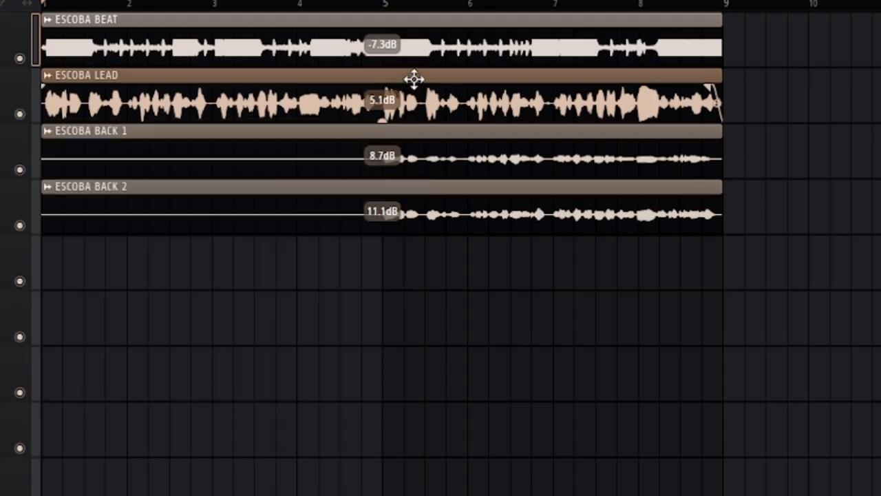
double_click(413, 79)
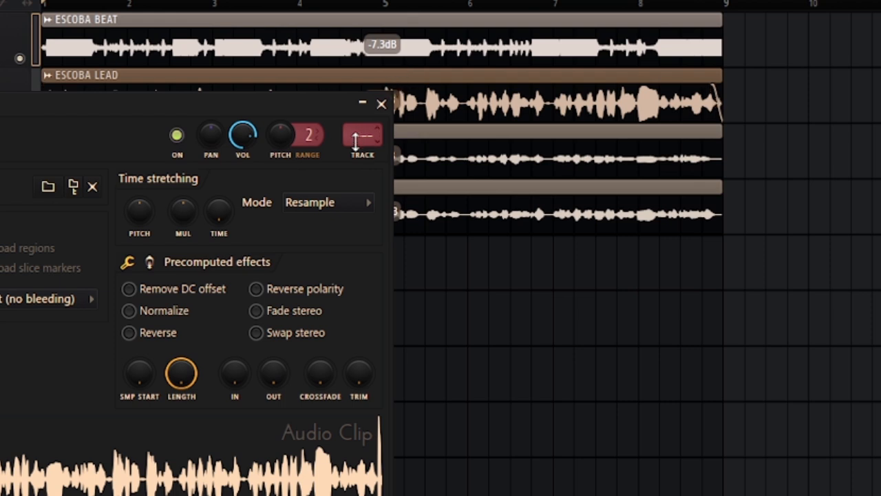
click(381, 104)
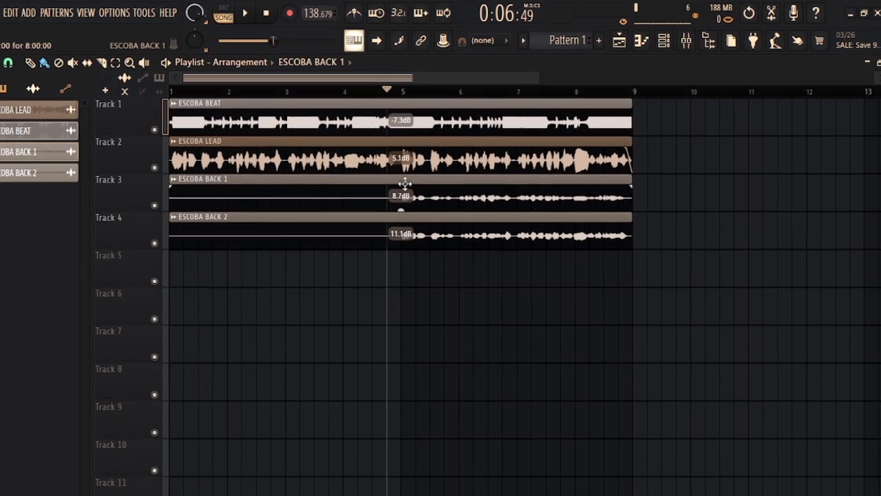
Mute the lead track and route the ESCOBA BACK 1 and ESCOBA BACK 2 clips to mixer tracks
click(154, 167)
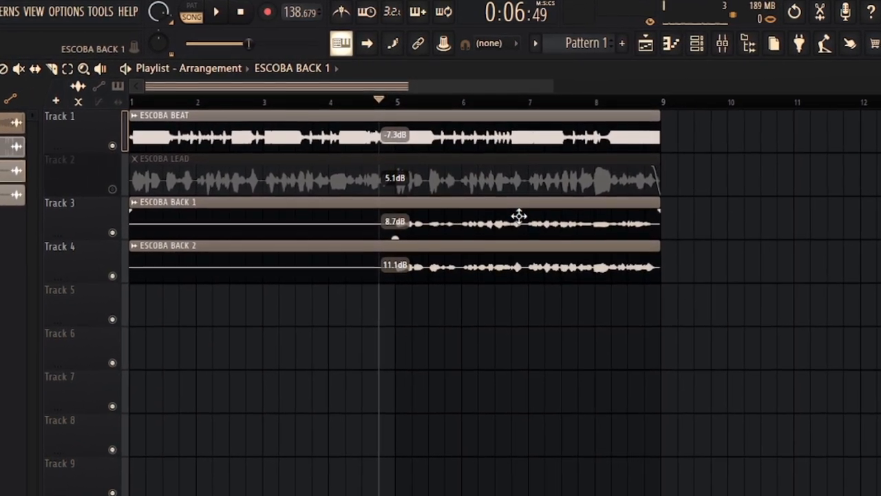
double_click(520, 216)
scroll(418, 256, up, 3)
click(435, 229)
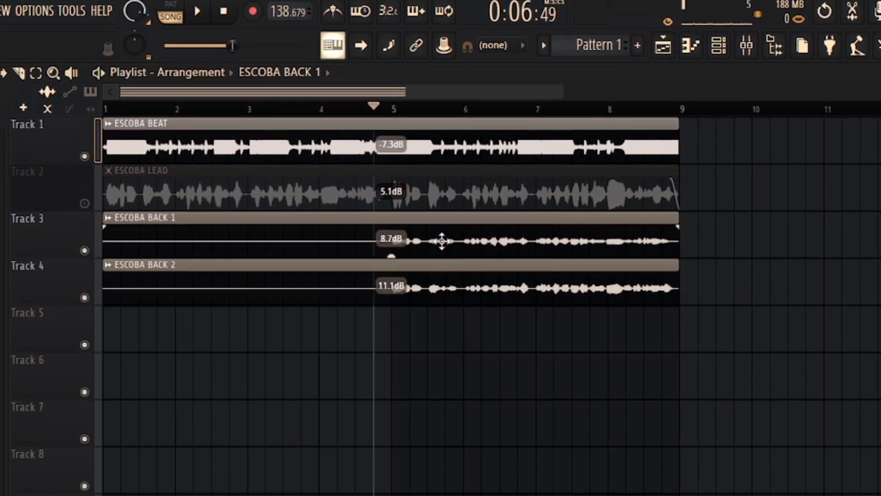
double_click(482, 278)
scroll(434, 301, up, 3)
click(457, 270)
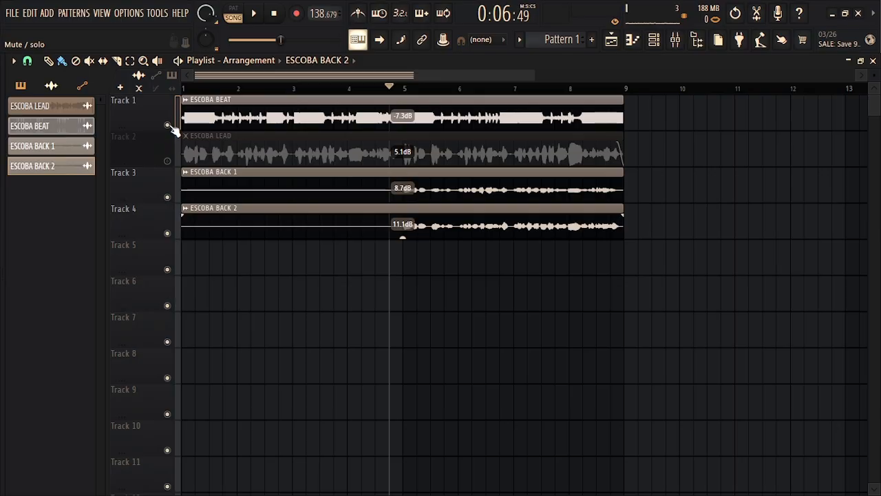
Unmute all playlist tracks and solo the lead vocal's Insert 2 in the mixer
right_click(167, 126)
right_click(167, 126)
click(680, 43)
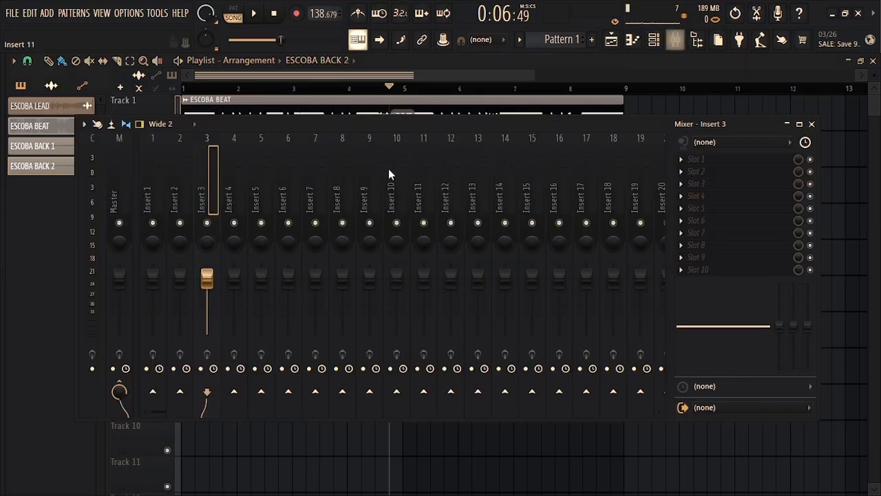
click(162, 227)
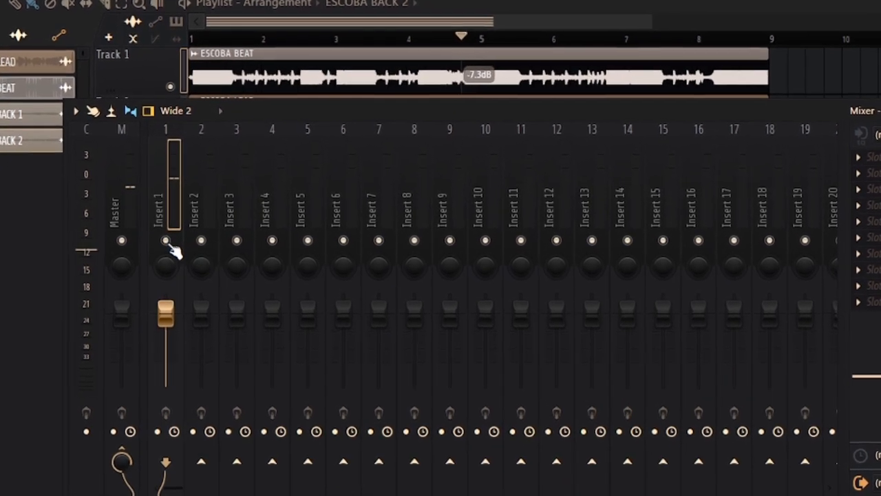
click(205, 231)
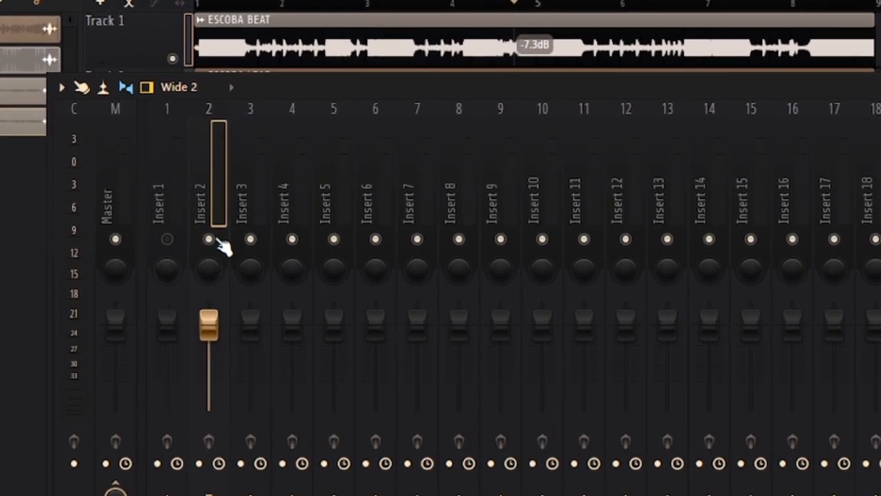
right_click(205, 239)
key(space)
Load Auto-Tune_81 into the first effect slot of Insert 2 and set its key to F and scale to Minor
click(692, 181)
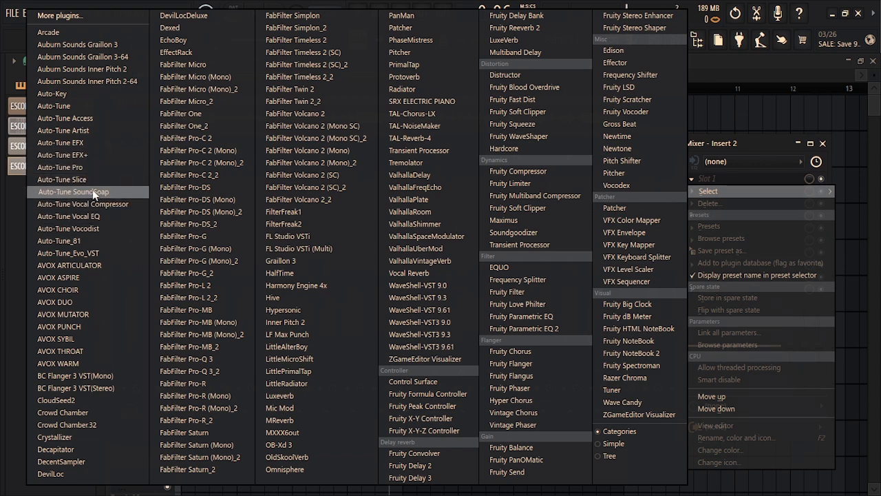
click(76, 240)
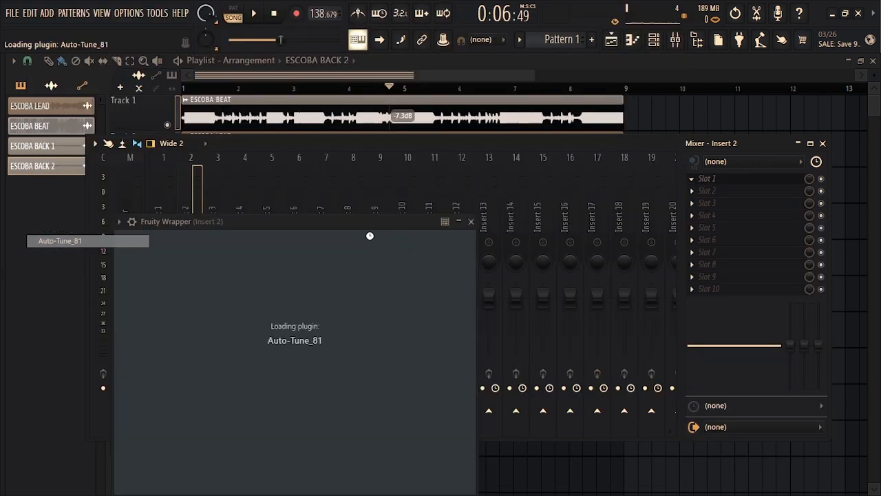
click(356, 151)
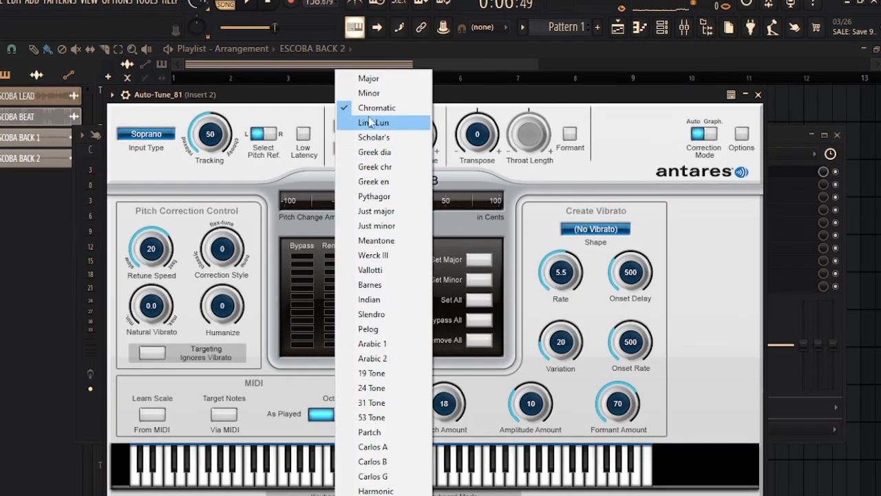
click(365, 80)
click(356, 121)
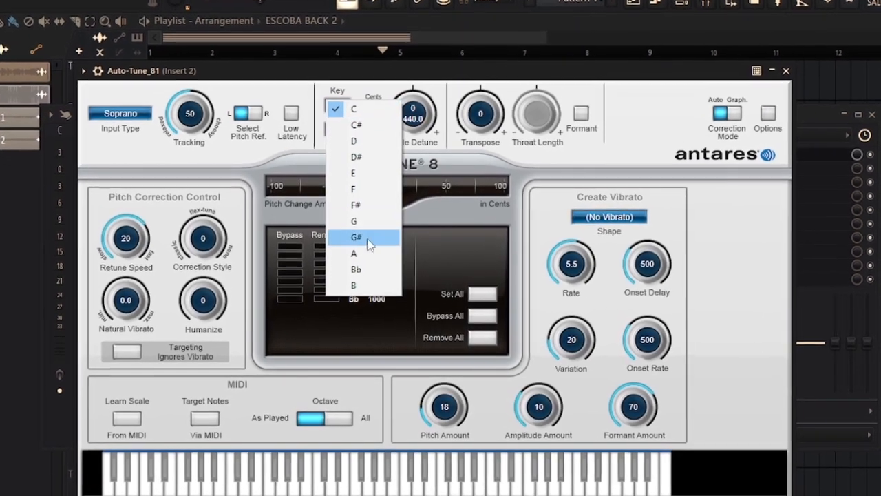
click(365, 201)
Set Auto-Tune's Retune Speed to 4, Humanize to 17 and input type to Low Male, and close the plugin window
drag(119, 239, 119, 219)
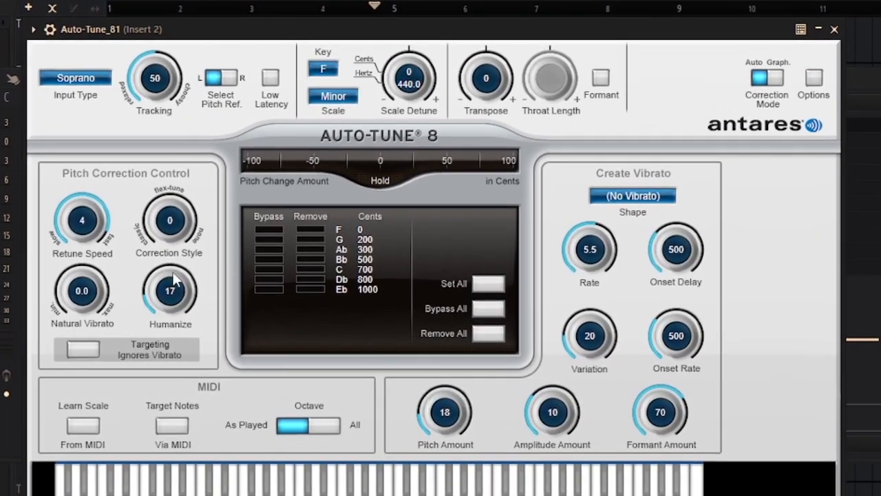
drag(179, 310, 179, 282)
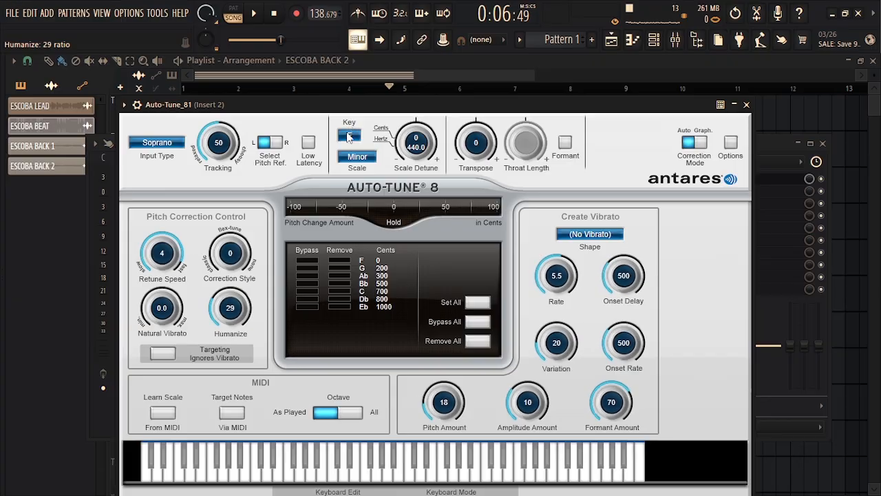
drag(370, 107, 401, 84)
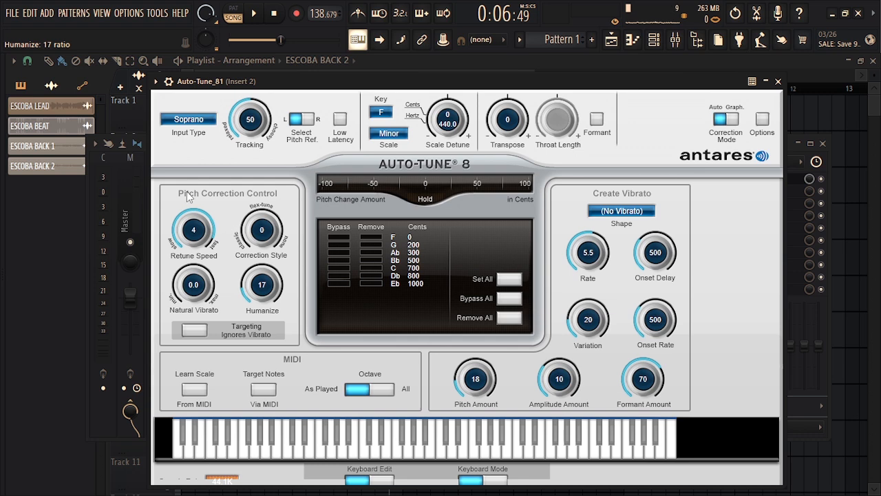
click(198, 120)
click(203, 152)
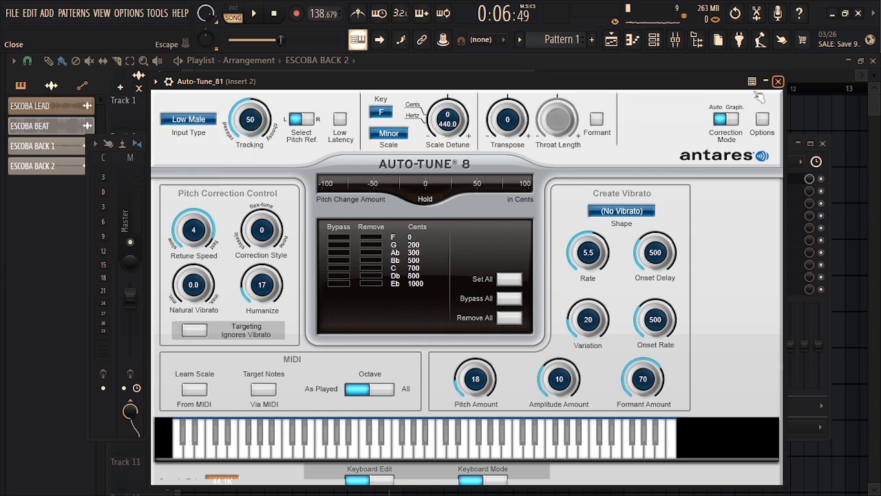
click(778, 82)
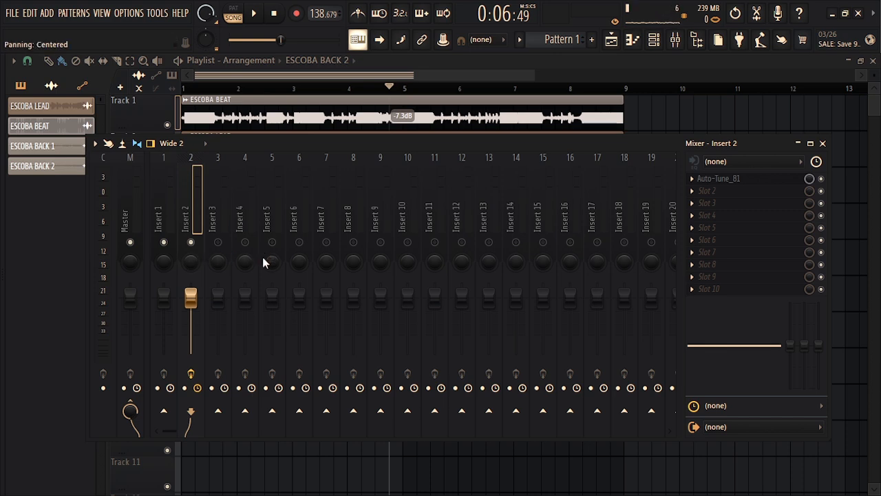
Play the song and raise Humanize to 32 in Insert 2's Auto-Tune, keeping Retune Speed at 4, and close the plugin
key(space)
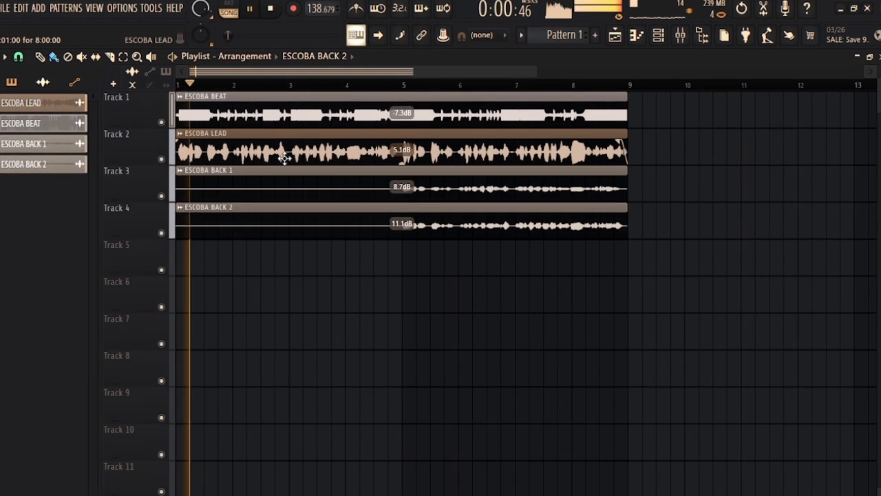
click(680, 35)
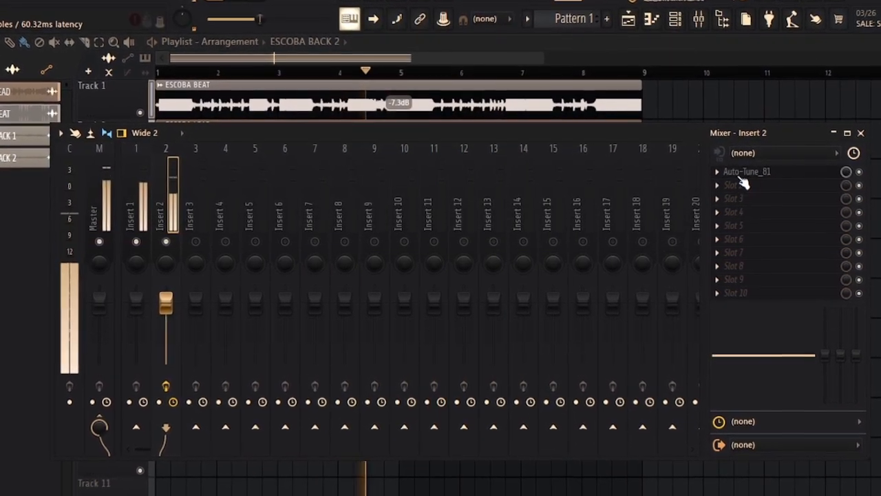
click(744, 173)
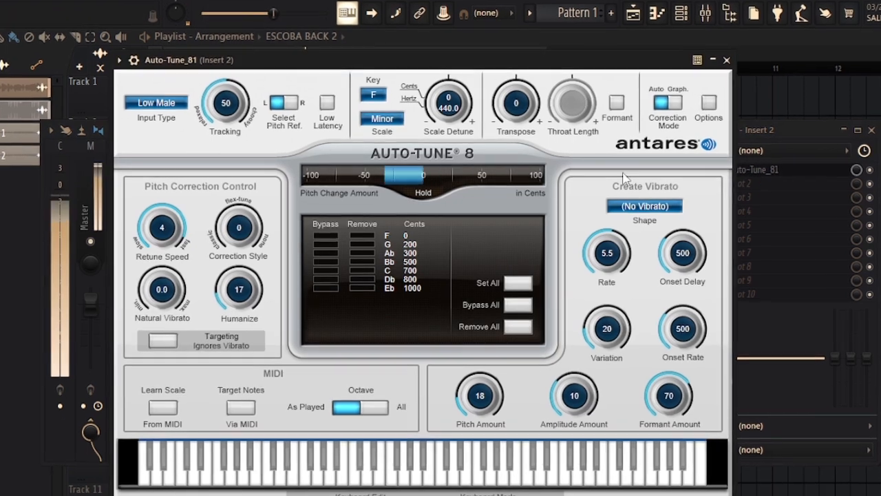
drag(236, 287, 237, 271)
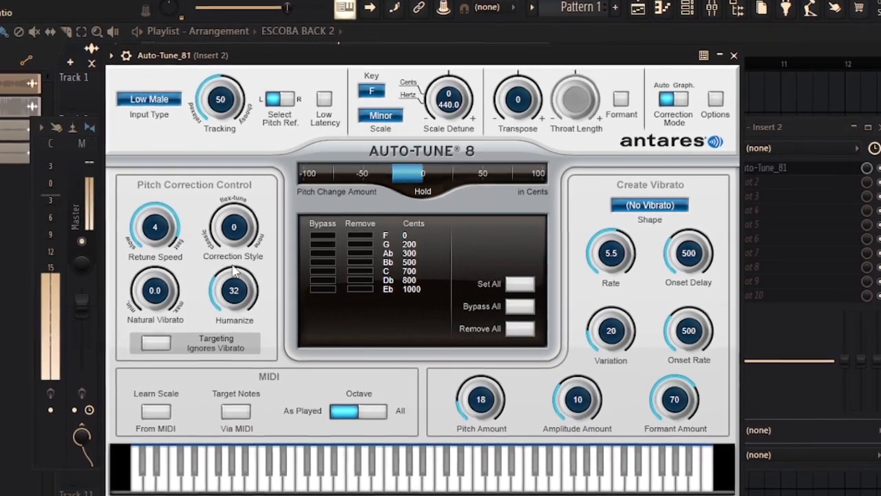
drag(166, 223, 156, 226)
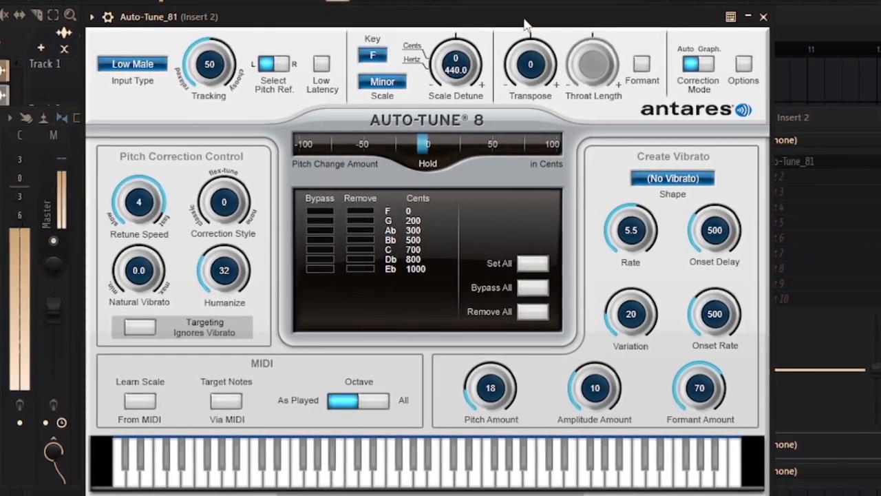
click(763, 16)
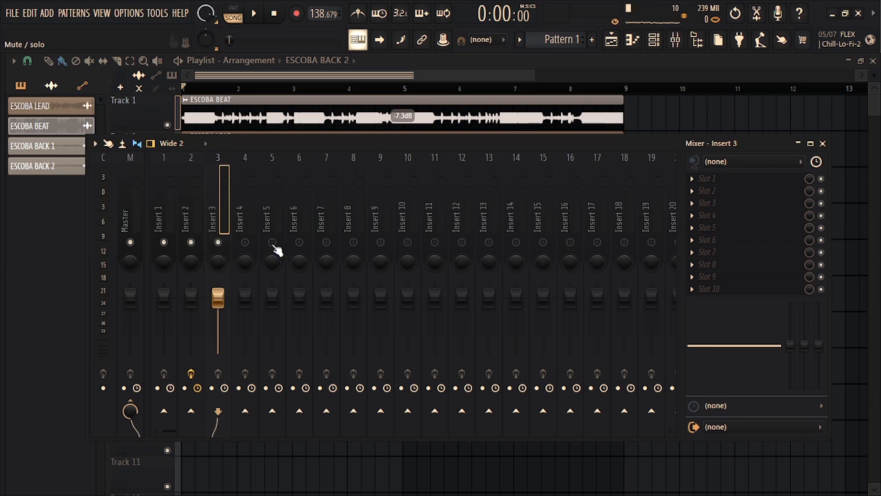
Load Auto-Tune_81 into the first effect slot of Insert 3 and set its key to F and scale to Minor
click(702, 185)
mouse_move(707, 190)
click(98, 245)
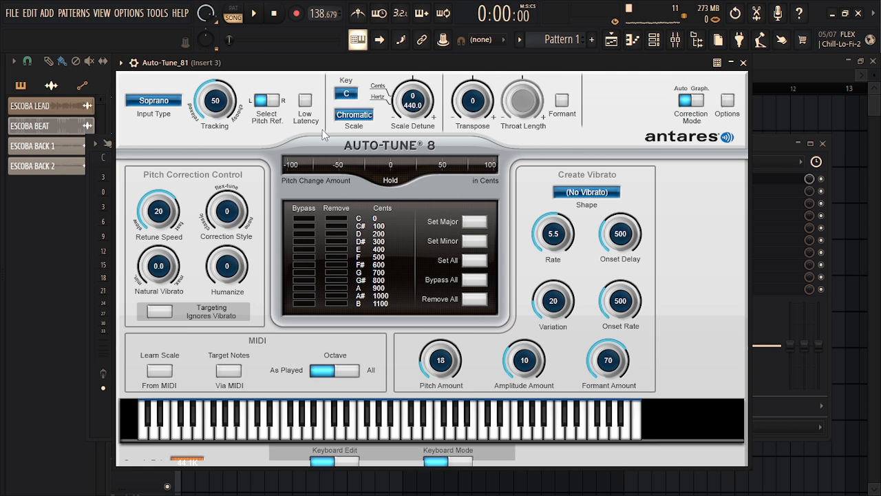
click(353, 116)
click(368, 102)
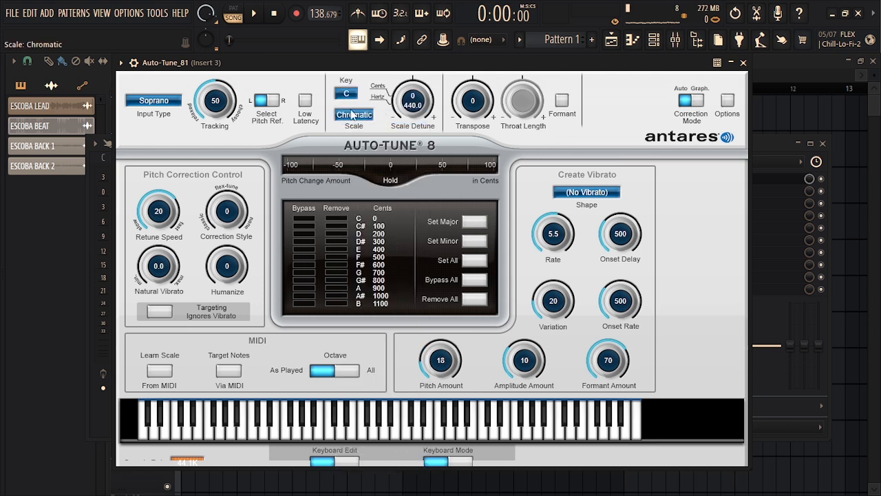
click(358, 96)
click(360, 167)
Set Insert 3's Auto-Tune to Retune Speed 6 and input type Low Male, and close the plugin window
drag(166, 212, 165, 200)
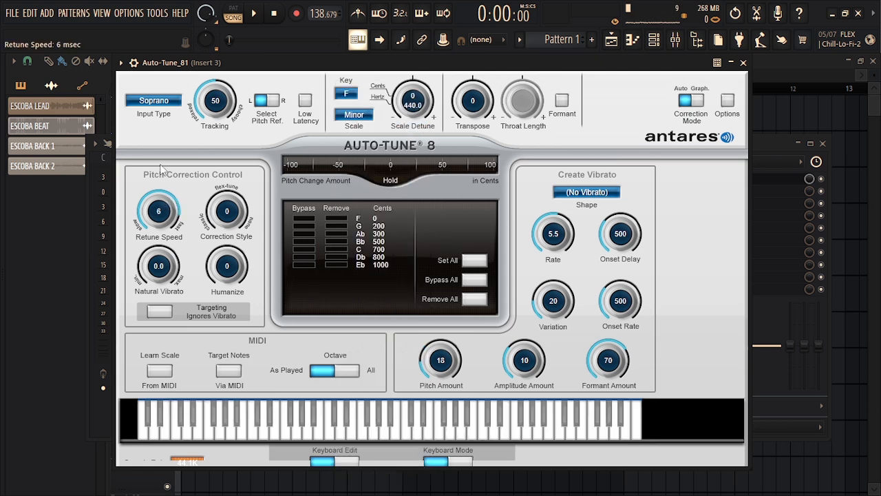
click(154, 103)
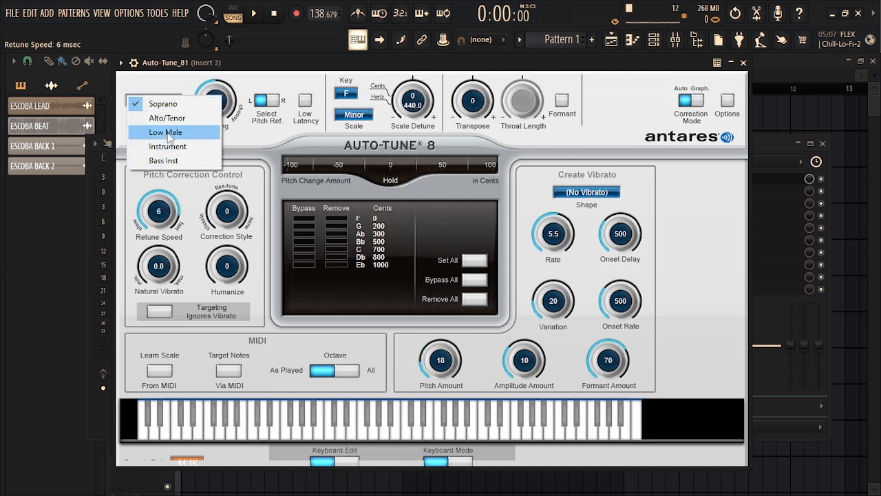
click(169, 133)
click(743, 62)
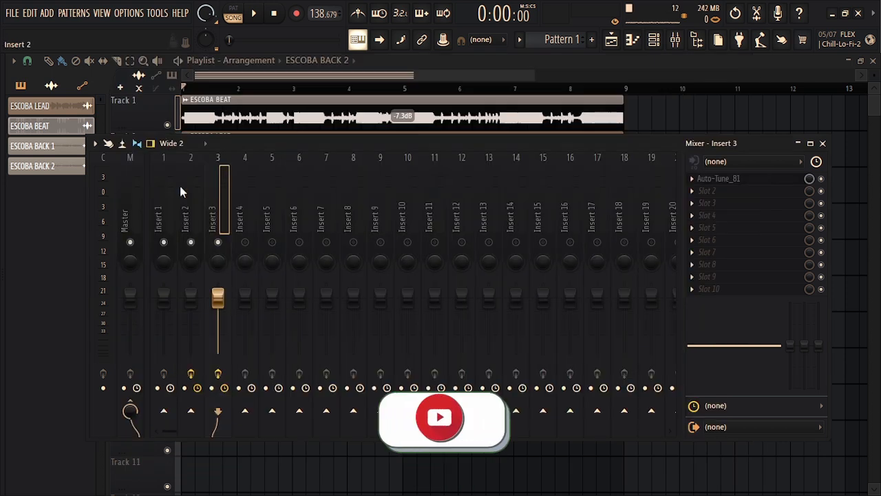
Load Auto-Tune Vocal EQ into the second effect slot of Insert 2 and apply the general preset Cleanup - General Vocal
click(189, 222)
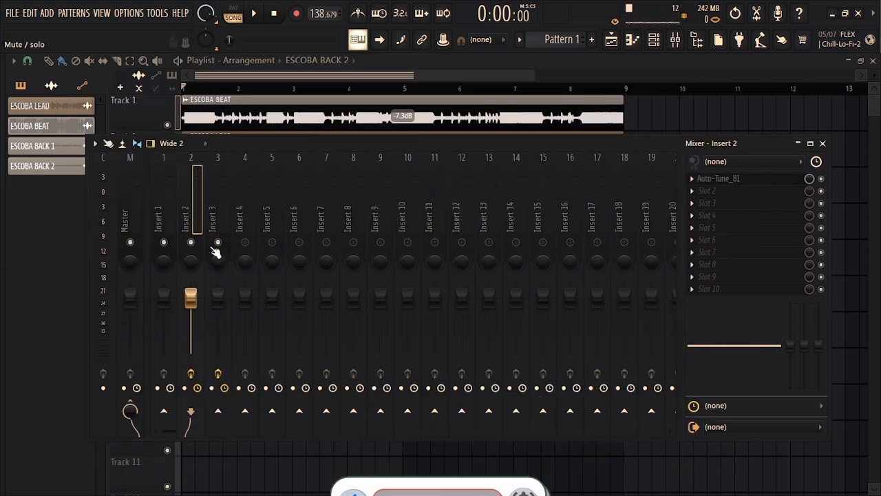
click(695, 192)
mouse_move(708, 203)
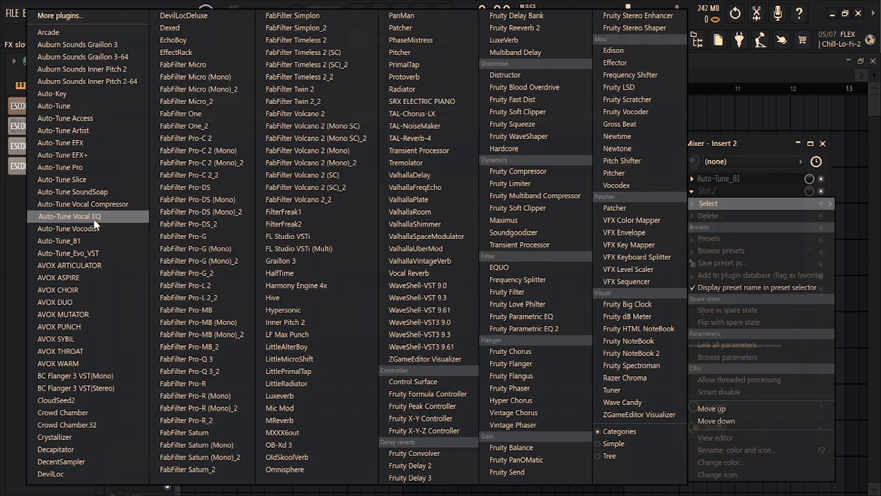
click(94, 218)
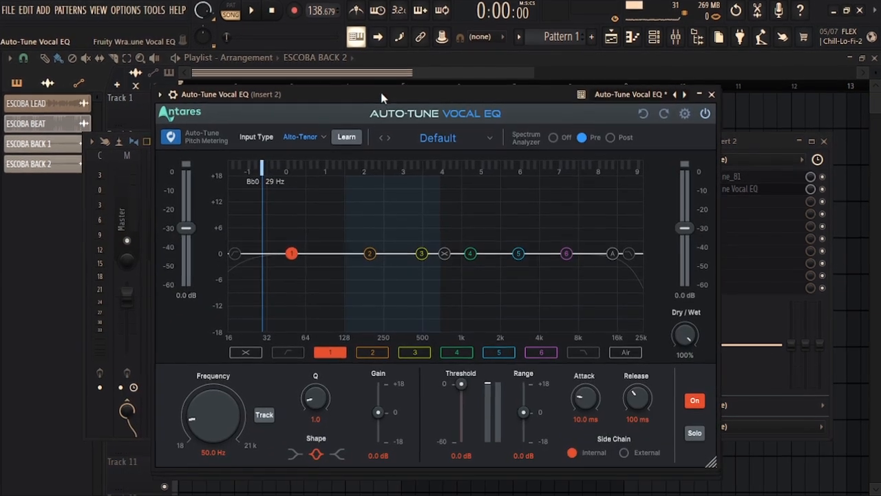
click(427, 129)
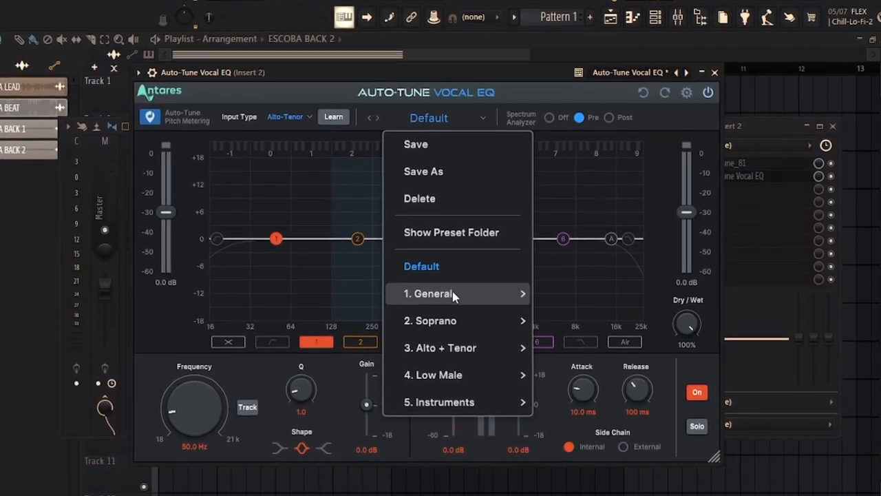
mouse_move(452, 293)
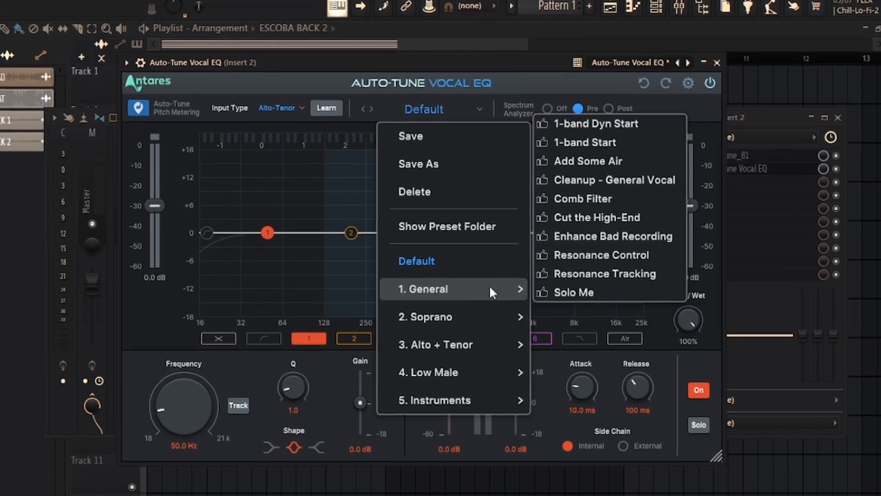
click(606, 179)
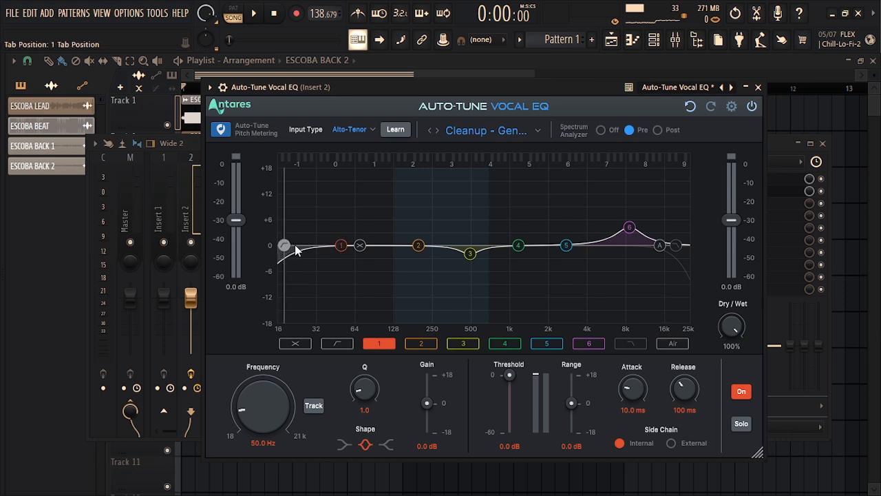
Raise the high-pass filter in Insert 2's Vocal EQ to about 38.7 Hz, audition the song and close the plugin
drag(285, 246, 314, 246)
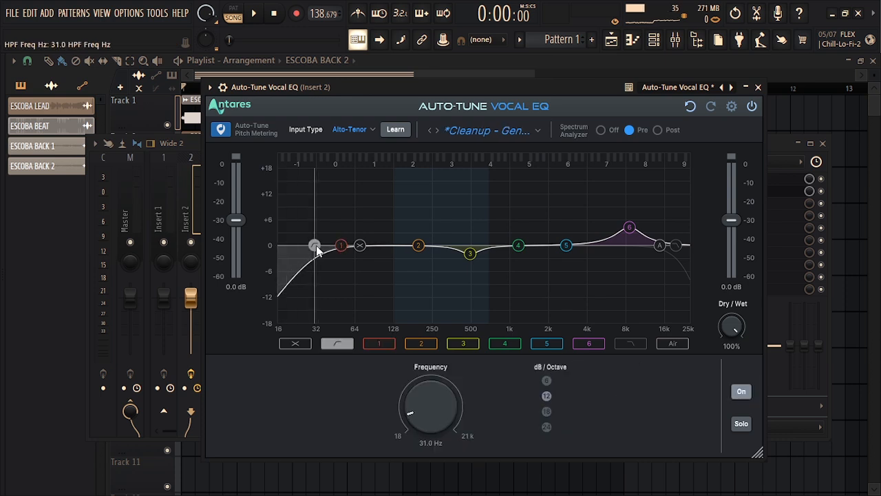
key(space)
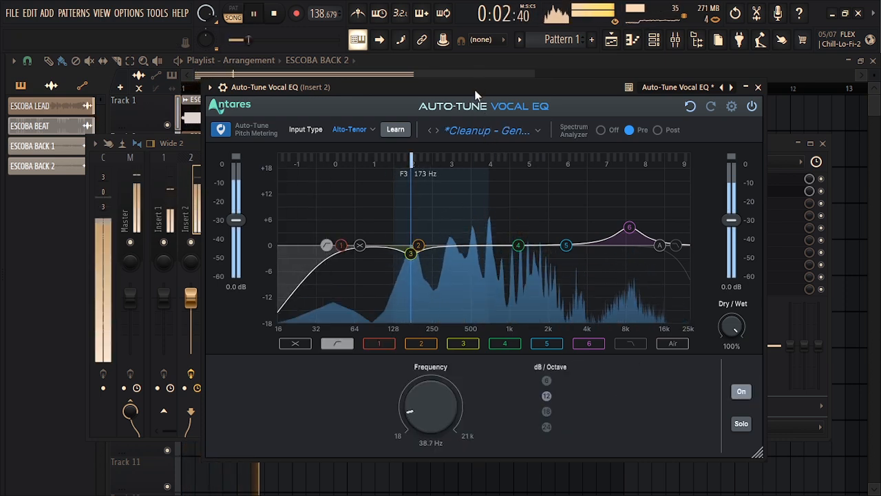
drag(475, 87, 440, 99)
click(726, 98)
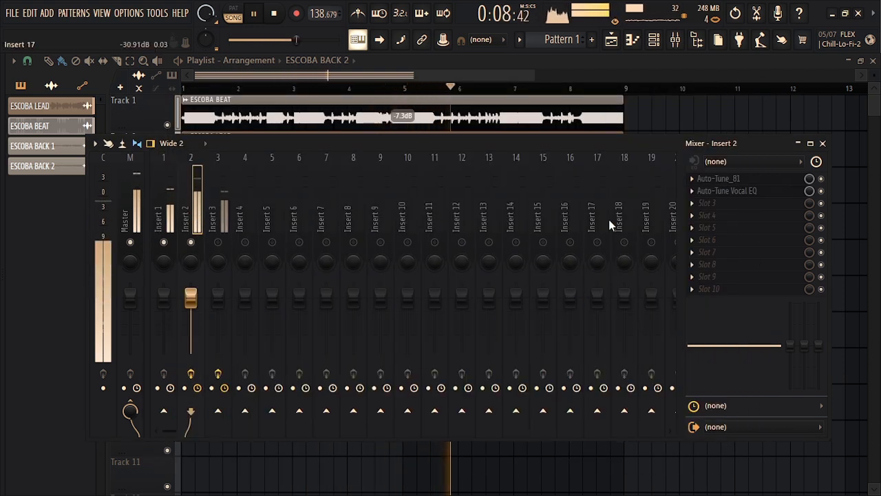
key(space)
Load Fruity Compressor into Insert 2's third slot, set threshold -14.4 dB, ratio 4.4:1 and gain 3.5 dB, and audition the song
click(696, 205)
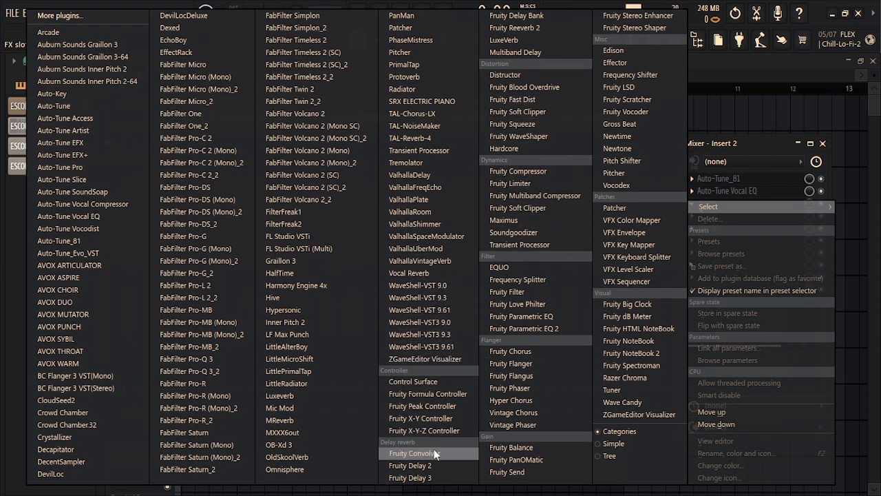
click(526, 171)
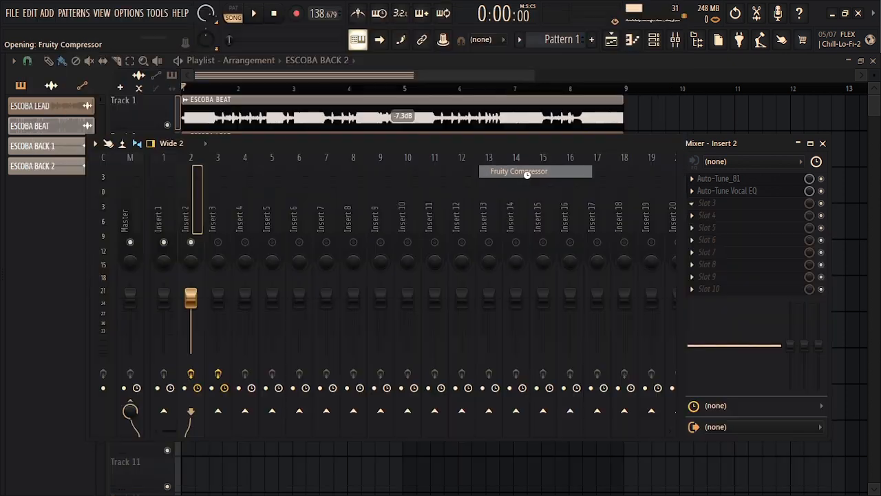
drag(210, 122, 385, 170)
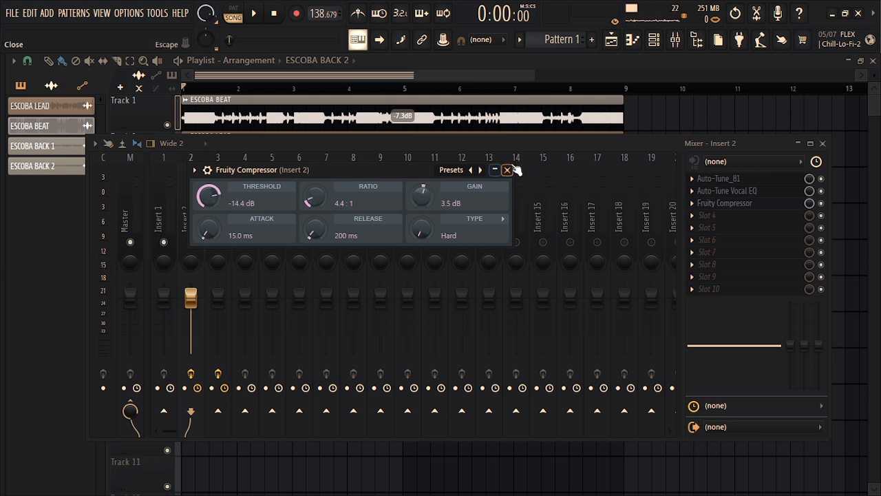
key(space)
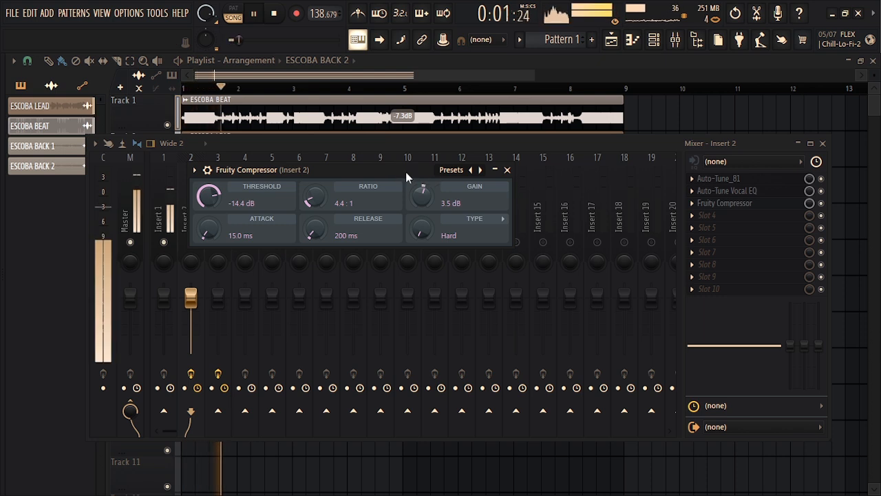
click(506, 172)
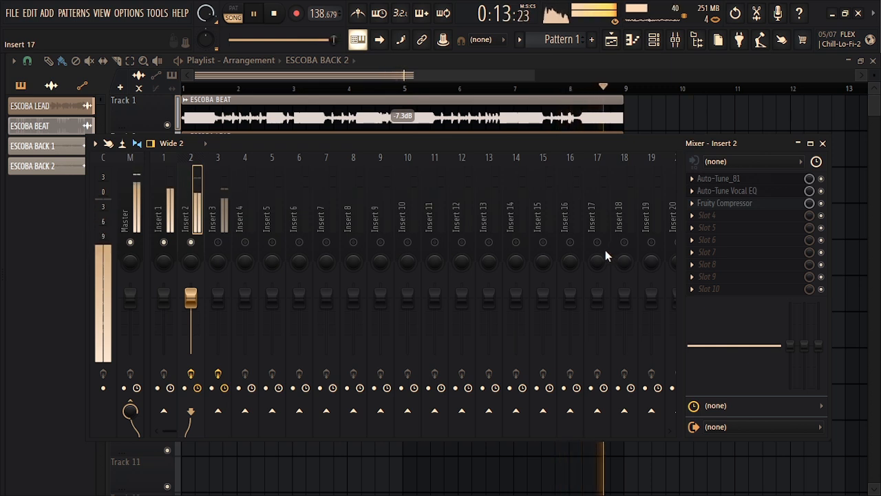
key(space)
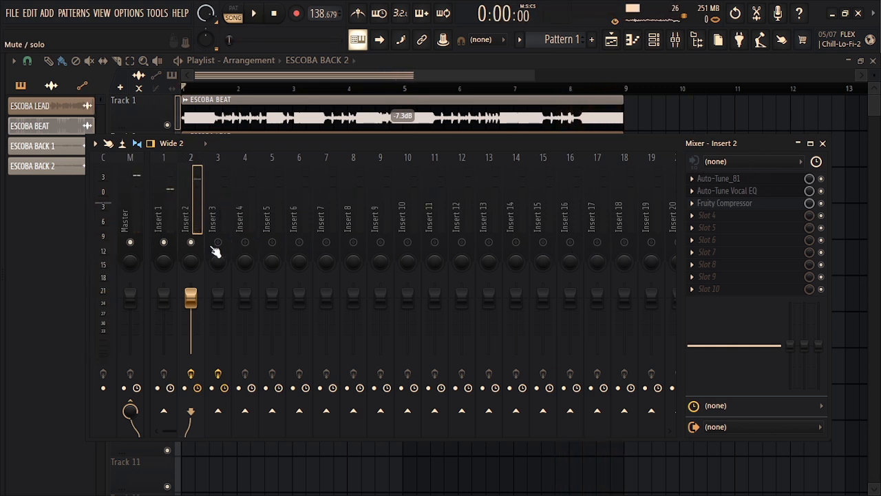
Load Auto-Tune Vocal EQ into Insert 3's second slot with the cleanup preset, set band 4 to -3.1 dB and Q 7.4, and audition the song
click(217, 229)
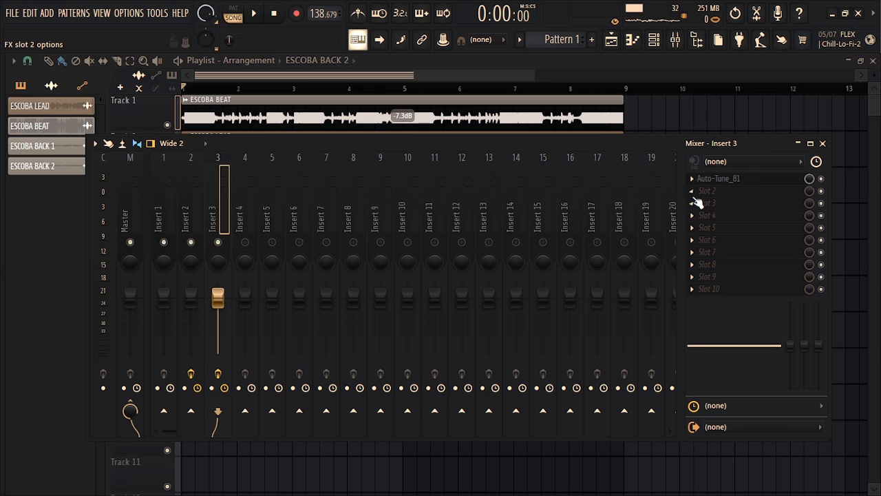
click(695, 199)
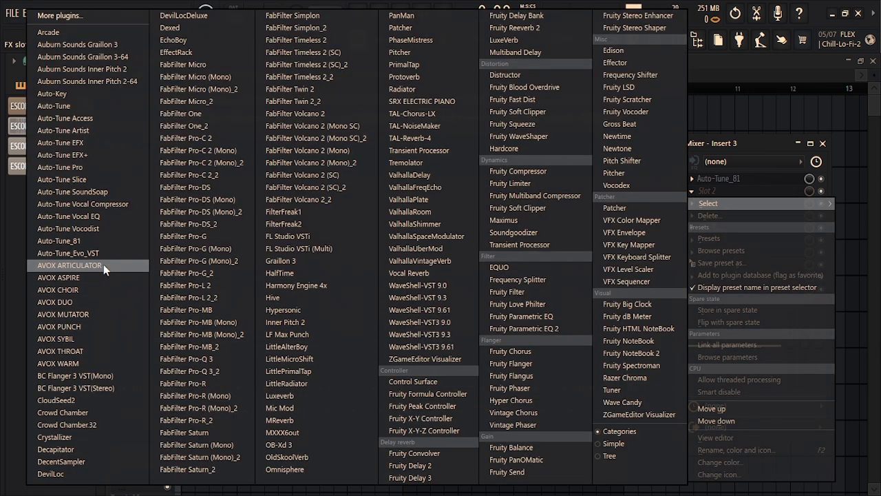
click(93, 215)
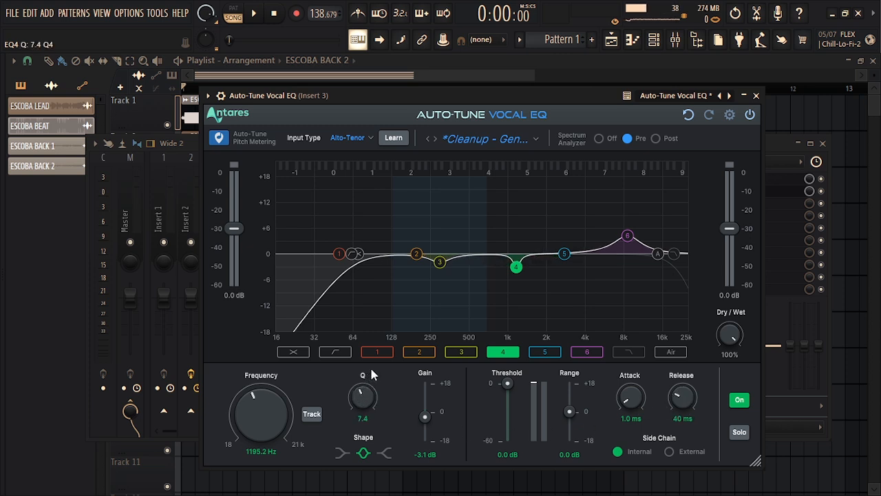
click(755, 96)
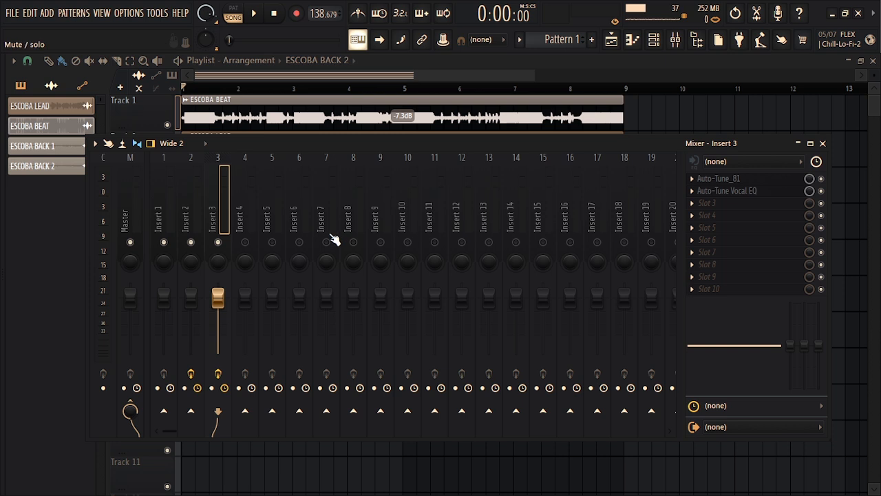
key(space)
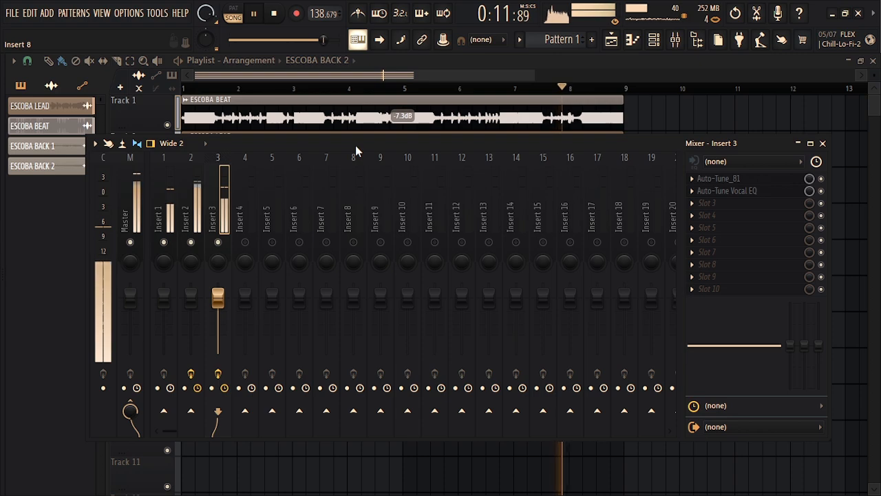
key(space)
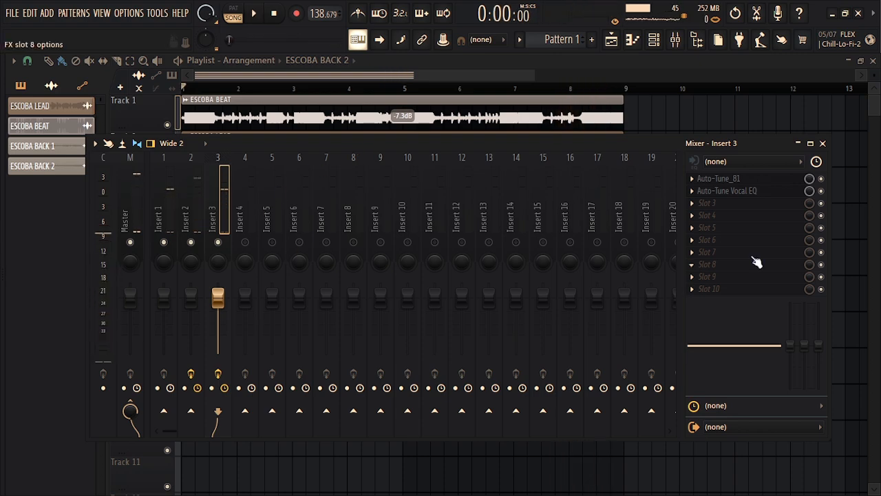
Load FabFilter Pro-C 2 into the third effect slot of Insert 3, start playback to audition it and close the plugin window
click(686, 203)
click(180, 138)
drag(472, 150, 398, 139)
key(space)
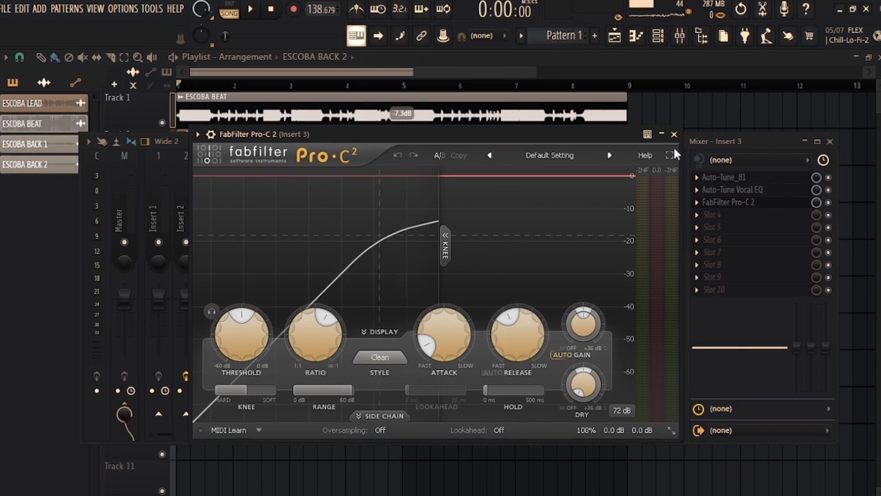
click(677, 132)
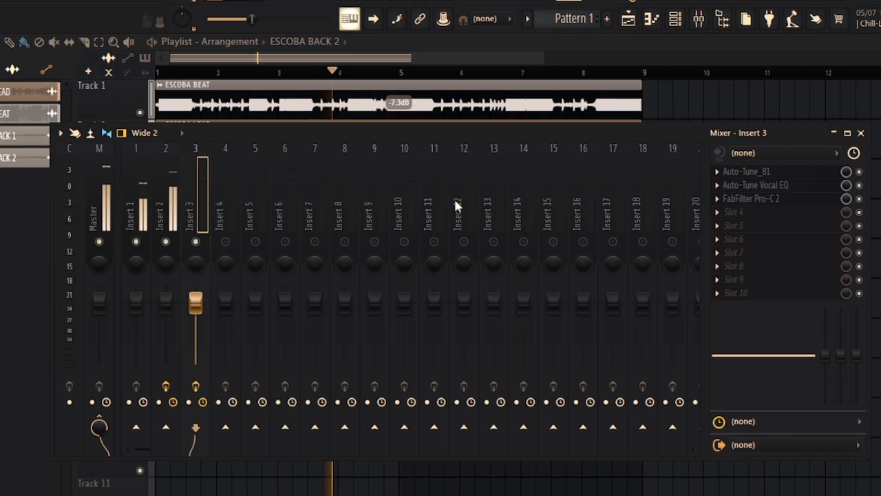
Rename mixer track Insert 15 as REVERB and give it the brown-red color #9F3835
drag(551, 132, 547, 151)
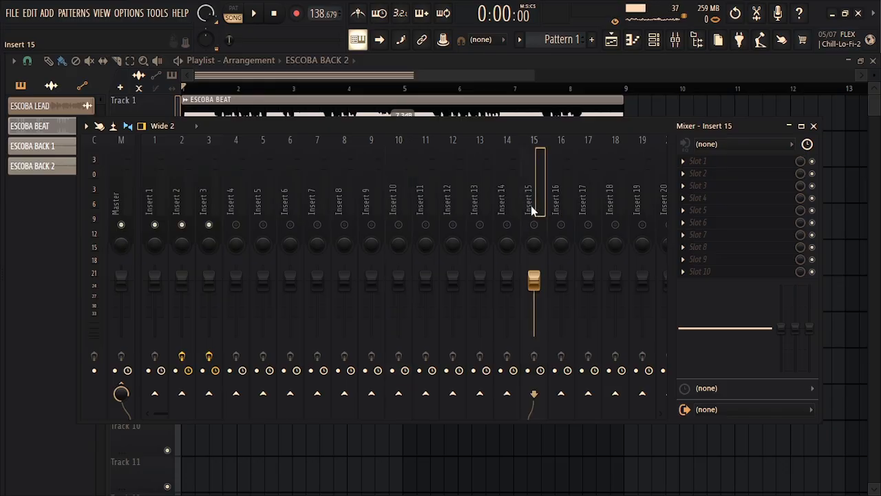
right_click(534, 197)
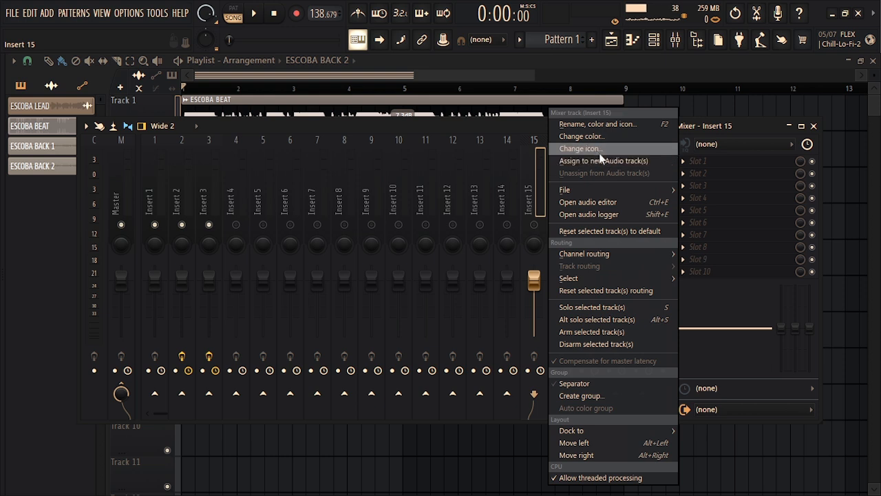
click(601, 124)
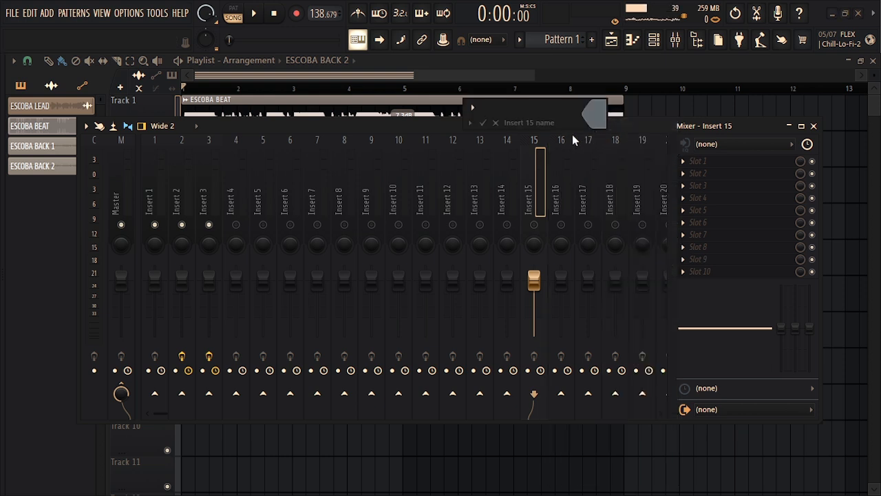
click(590, 116)
click(705, 182)
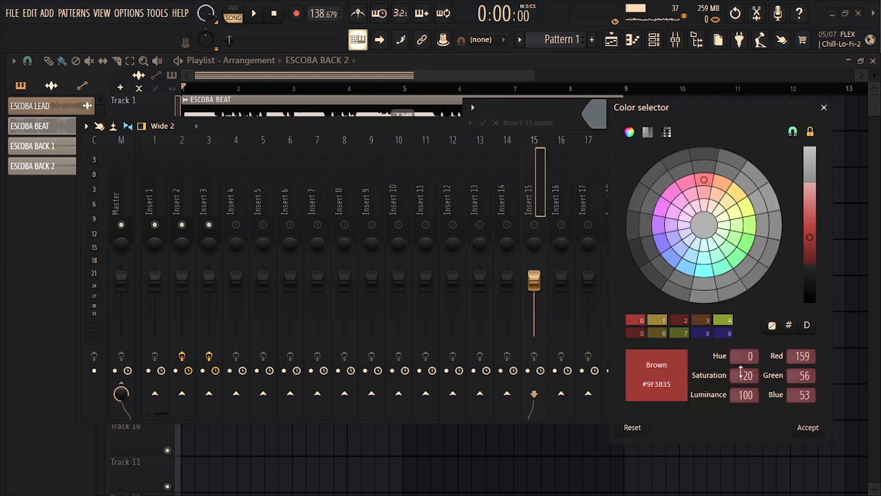
click(809, 428)
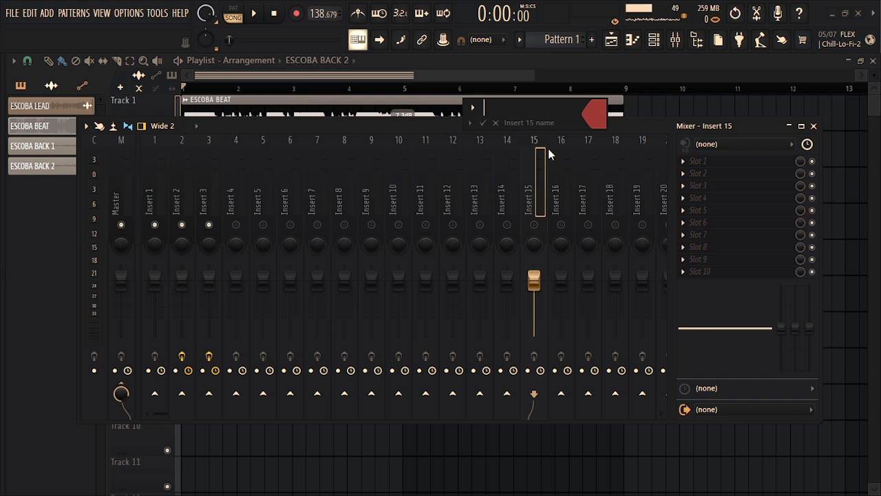
text(REVERB)
click(483, 123)
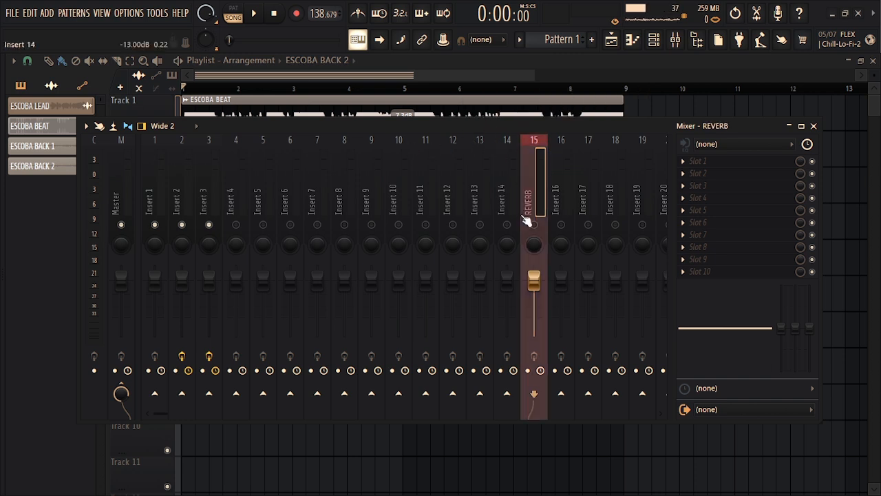
Rename mixer track Insert 18 as REVERB 2 and give it an olive-green color
click(617, 180)
right_click(618, 187)
click(674, 126)
text(REVERB 2)
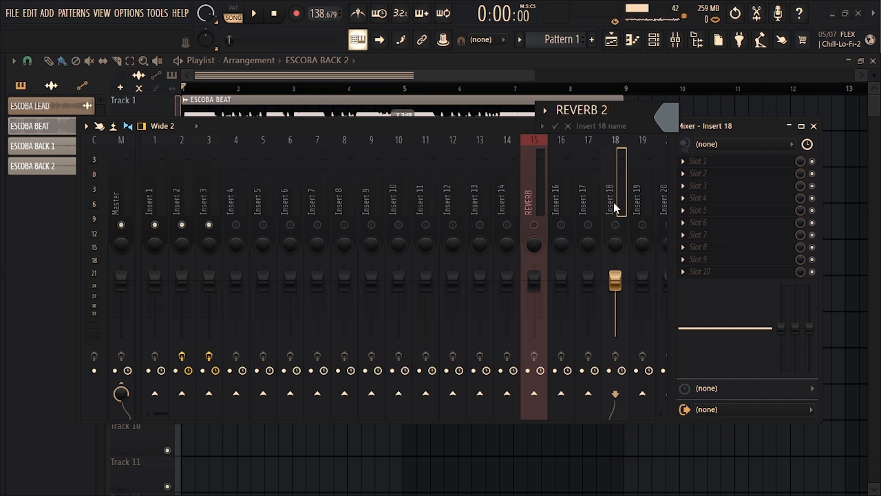
click(670, 125)
click(795, 215)
click(857, 433)
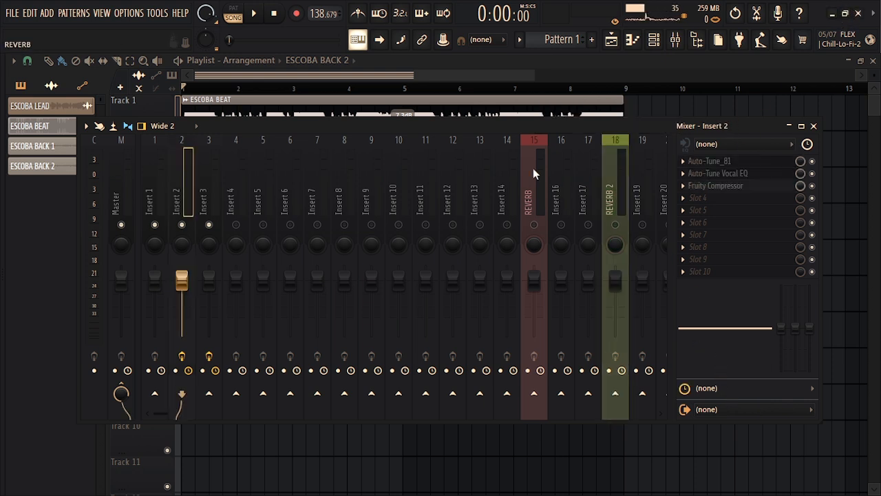
Load ValhallaVintageVerb into the first effect slot of the REVERB track and raise its EQ low cut
click(532, 169)
click(682, 161)
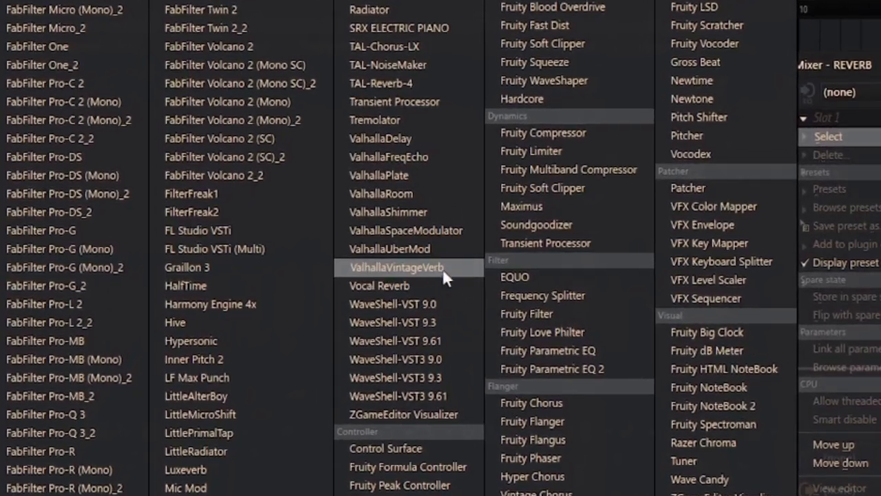
click(444, 269)
drag(737, 306, 734, 256)
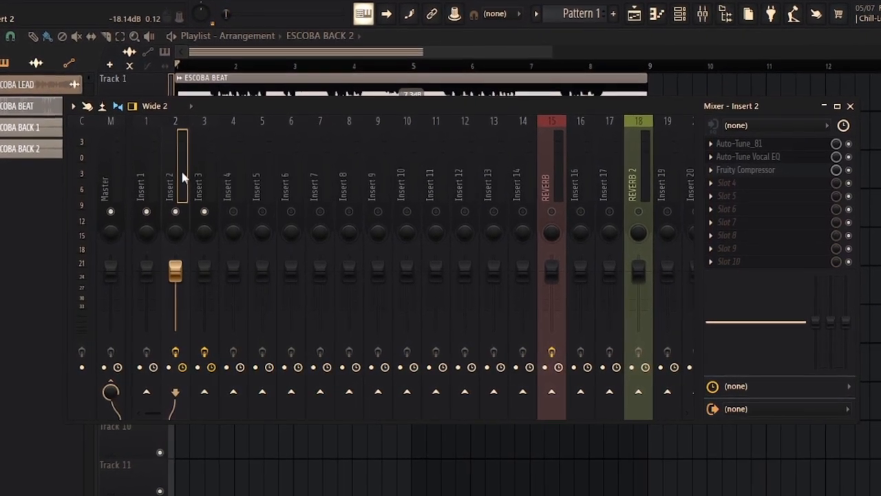
Route Insert 2 to the REVERB track, enable that track, and set the send level to 23% while auditioning the song
click(563, 392)
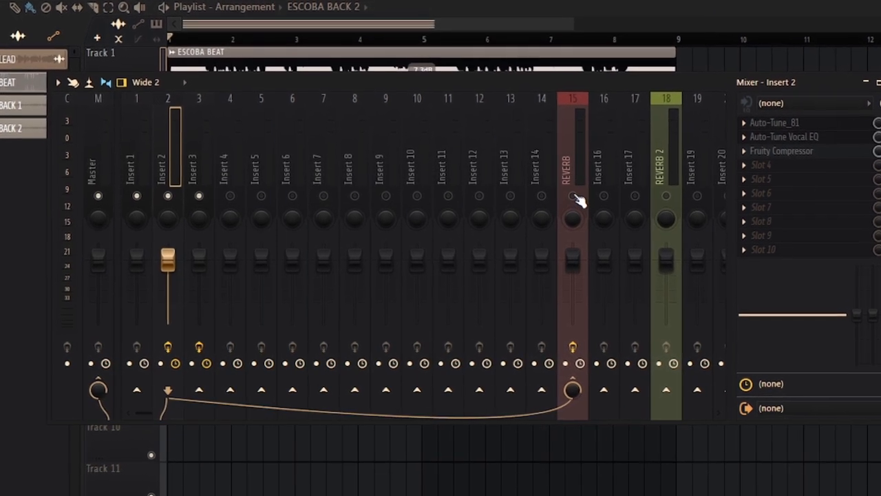
click(578, 166)
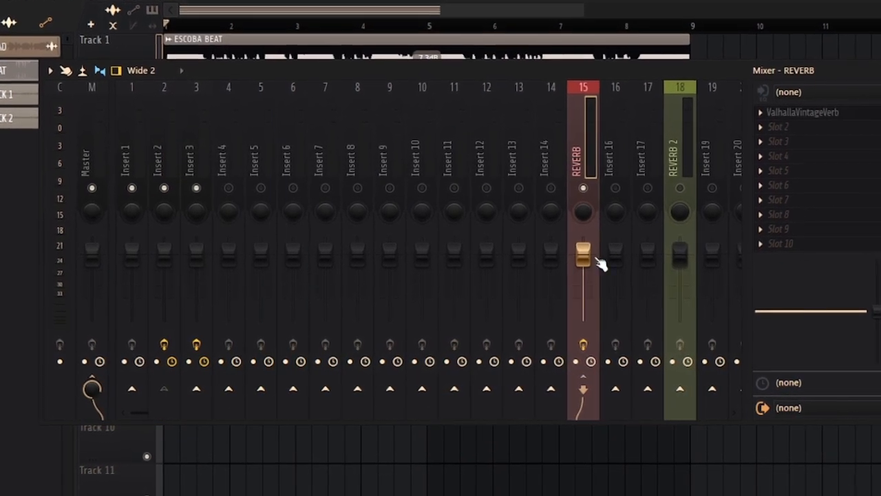
click(163, 157)
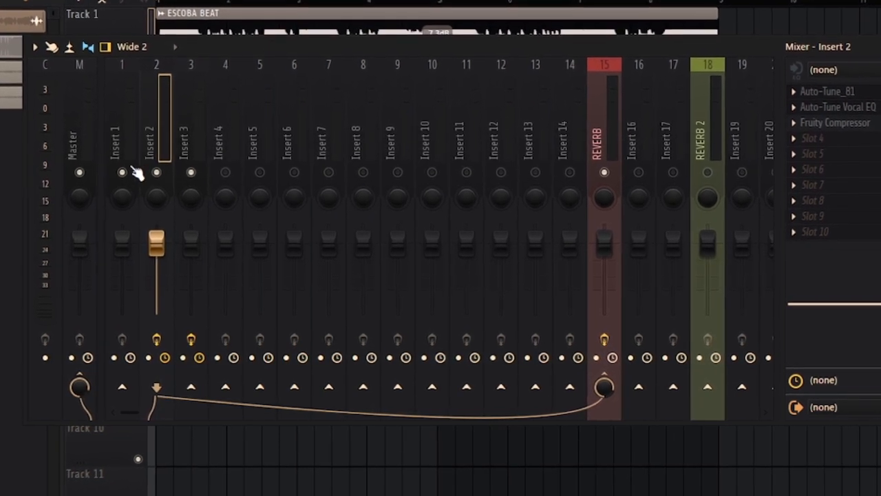
click(597, 150)
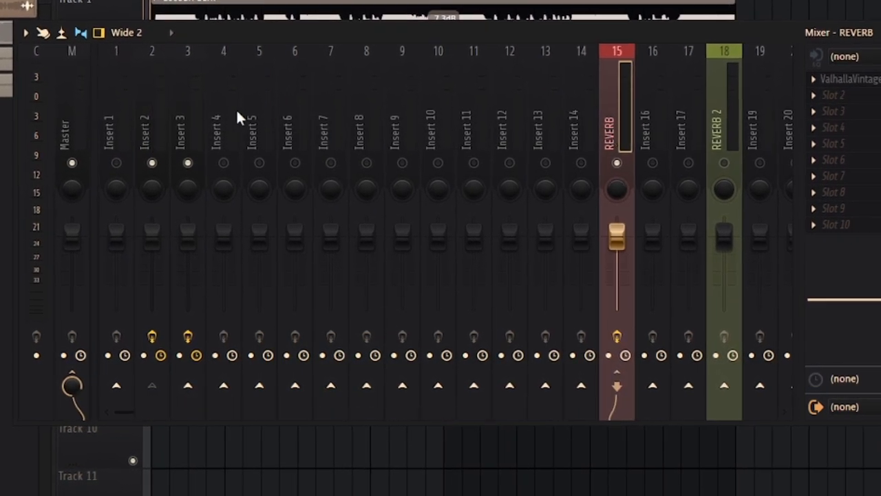
click(145, 127)
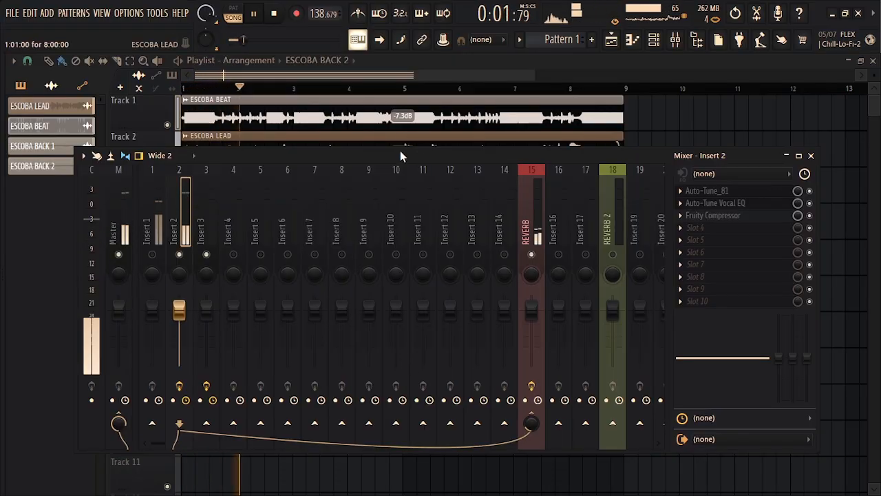
drag(400, 150, 401, 129)
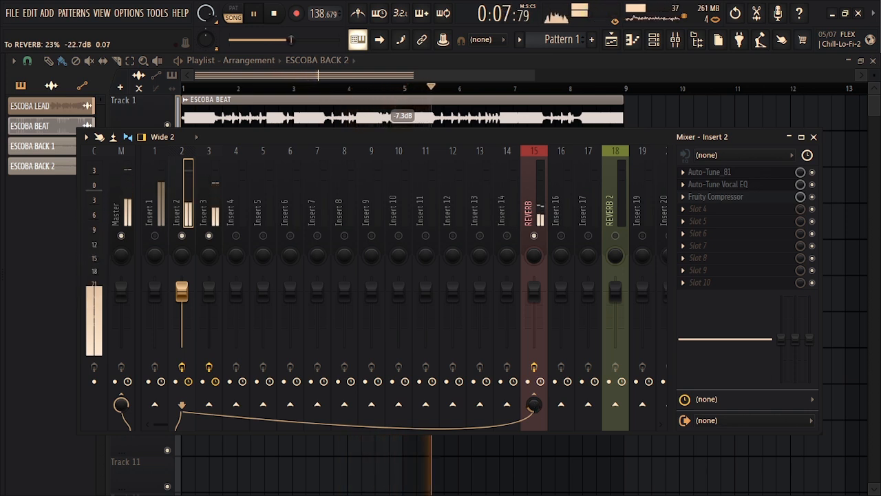
key(space)
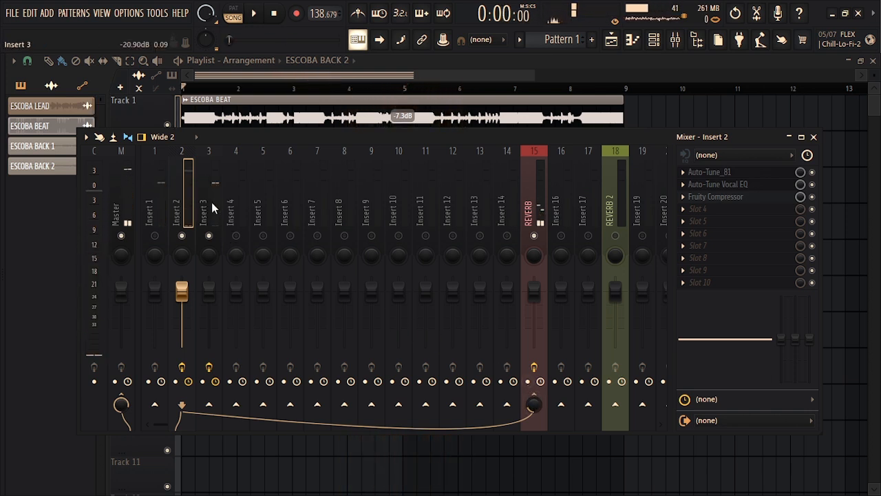
Load ValhallaVintageVerb into the first effect slot of the REVERB 2 track
click(211, 202)
click(613, 199)
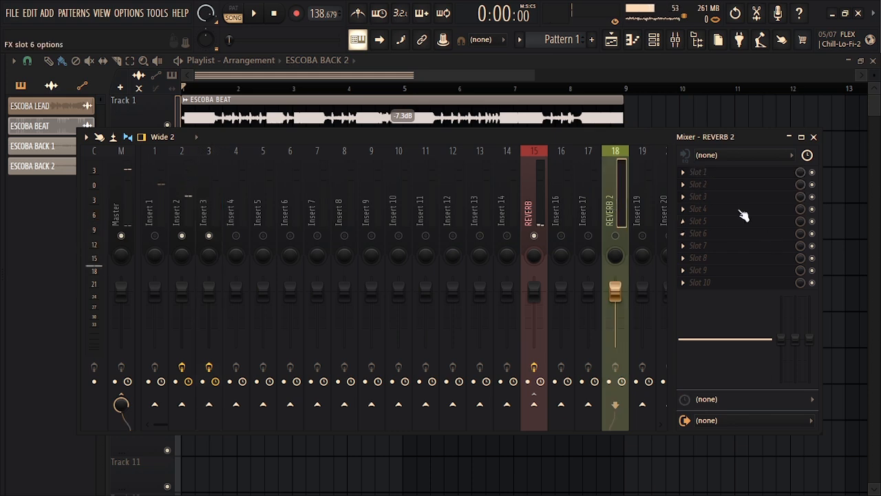
click(683, 174)
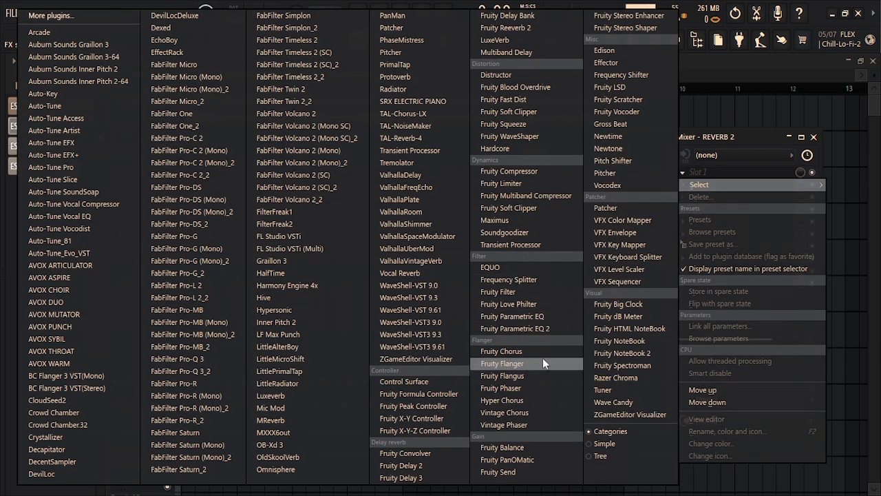
click(413, 261)
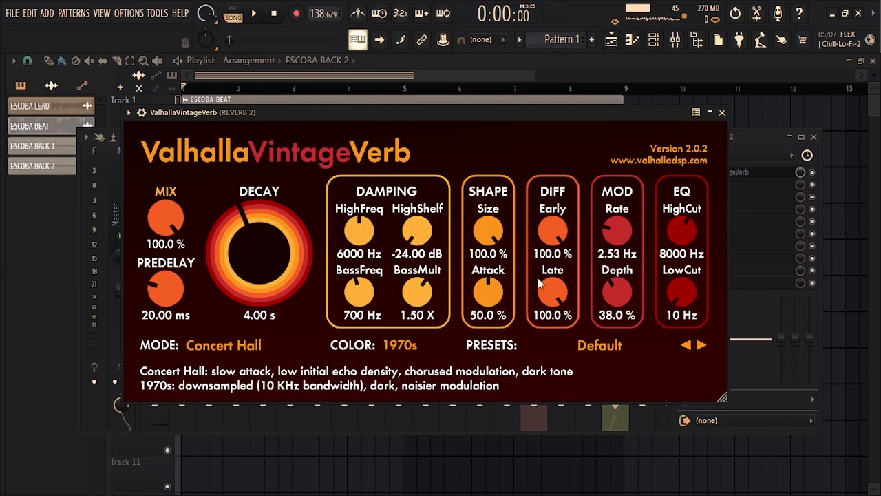
Set the REVERB 2 reverb's mode to Plate and its LowCut to 460 Hz, and close the plugin window
click(246, 348)
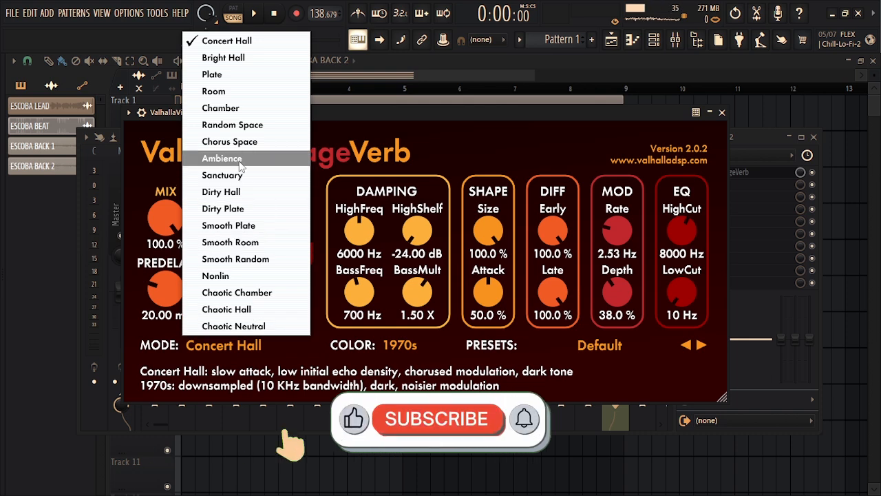
click(212, 74)
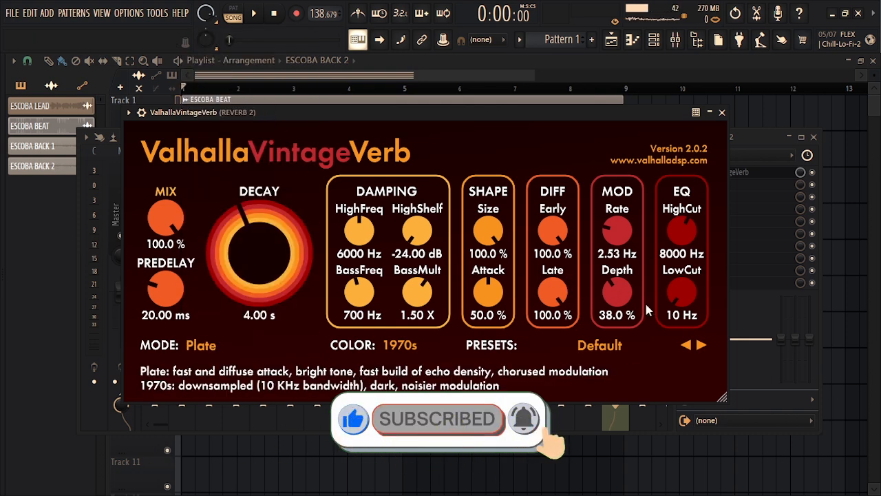
drag(679, 304, 682, 254)
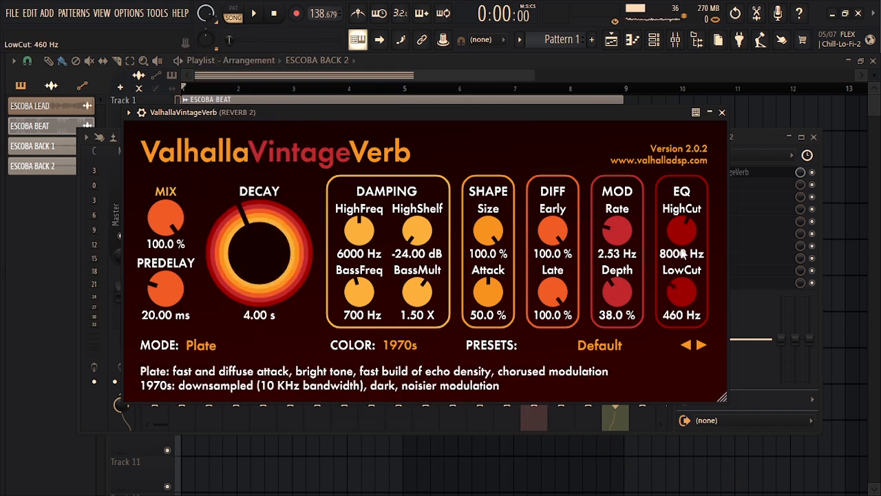
click(722, 112)
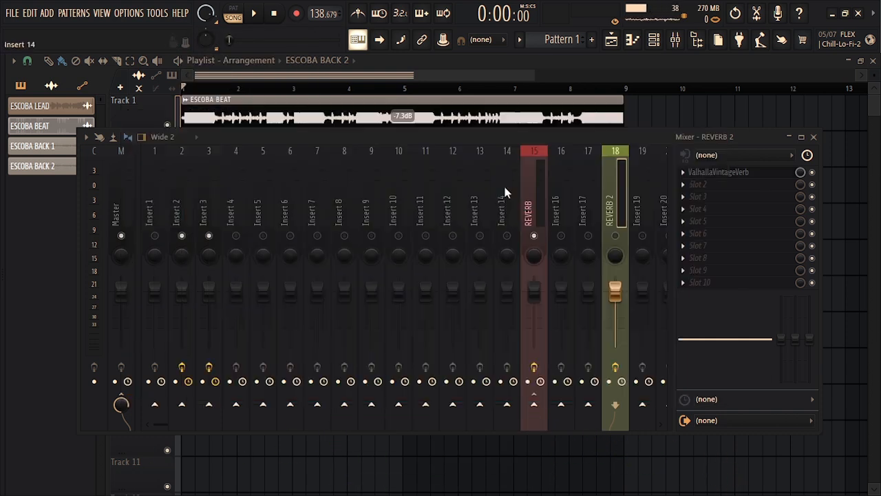
Route Insert 3 to the REVERB 2 track, enable that track, and lower the send level while auditioning the song
click(208, 204)
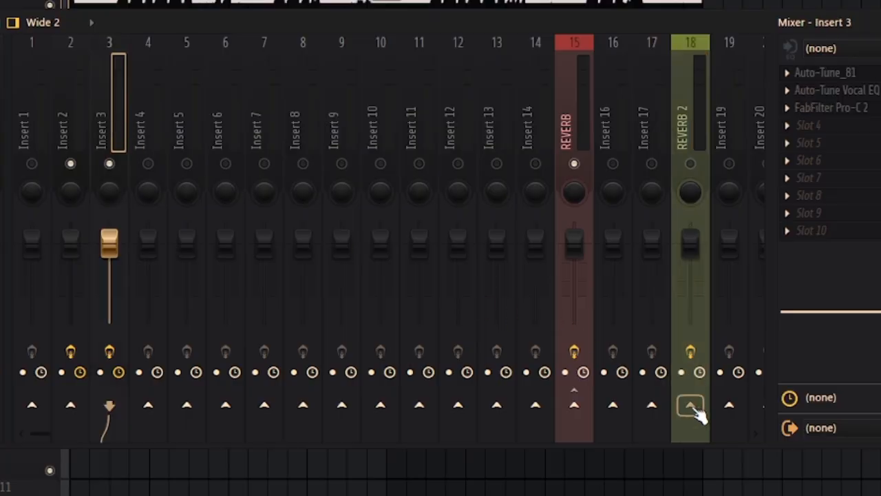
click(691, 406)
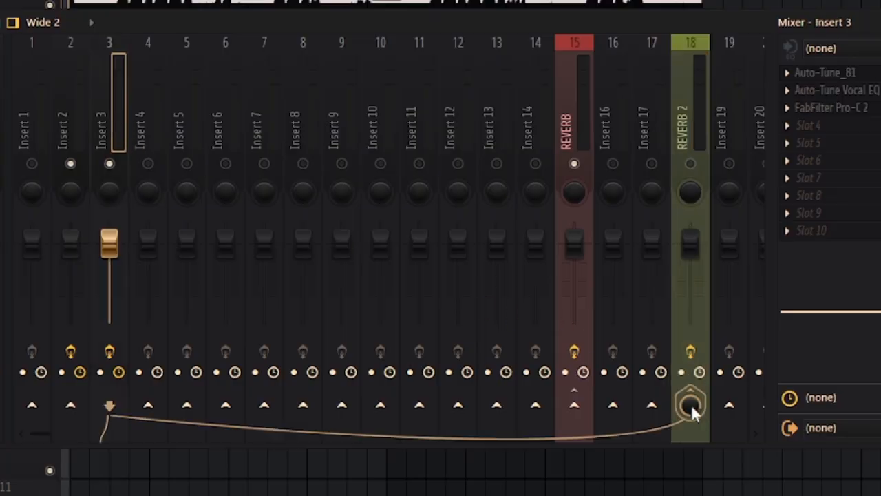
key(space)
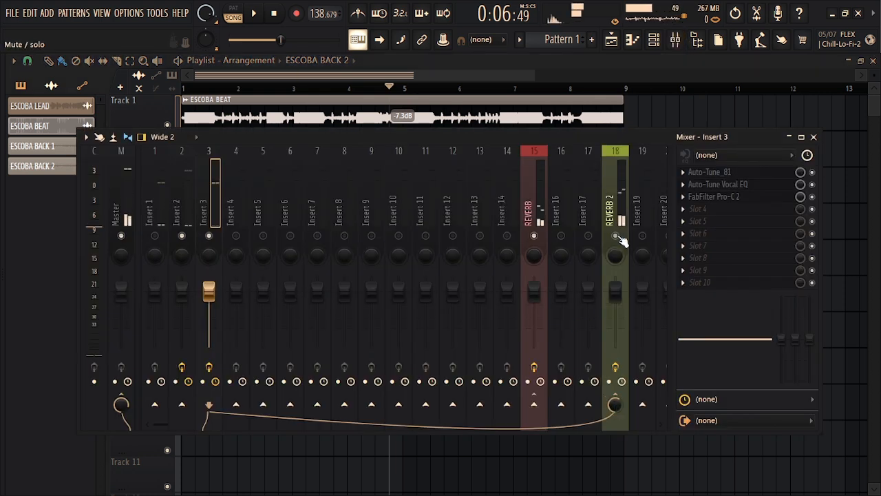
key(space)
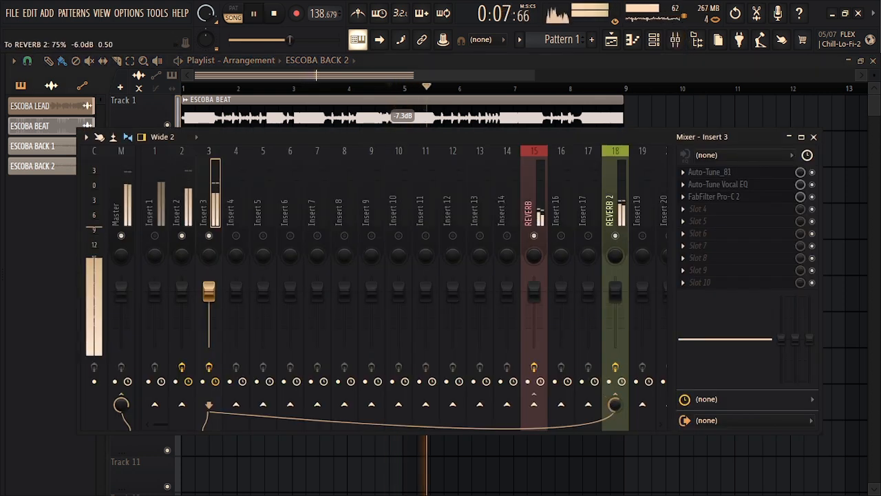
drag(615, 405, 615, 432)
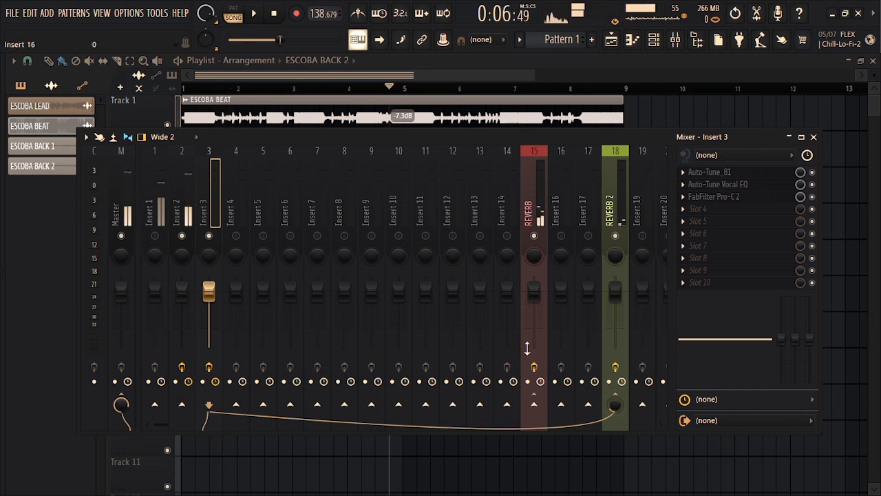
click(148, 212)
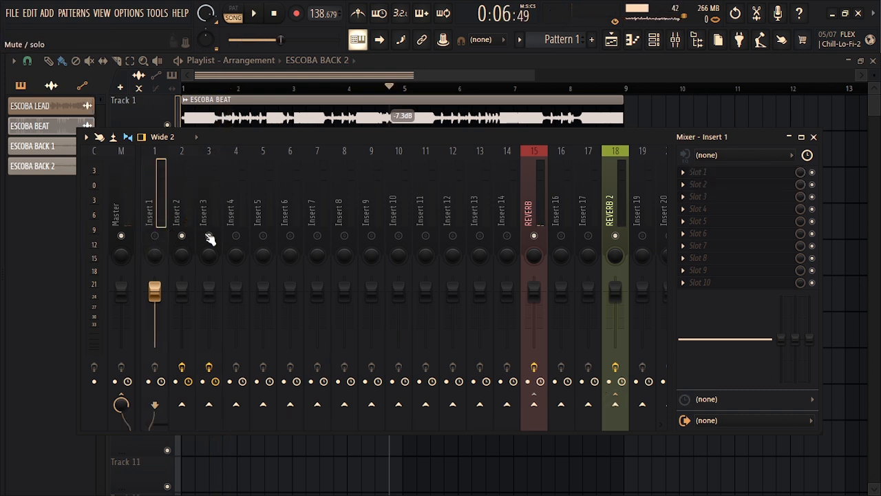
Load AVOX CHOIR into the fifth effect slot of Insert 3 and reposition its plugin window over the mixer
click(206, 210)
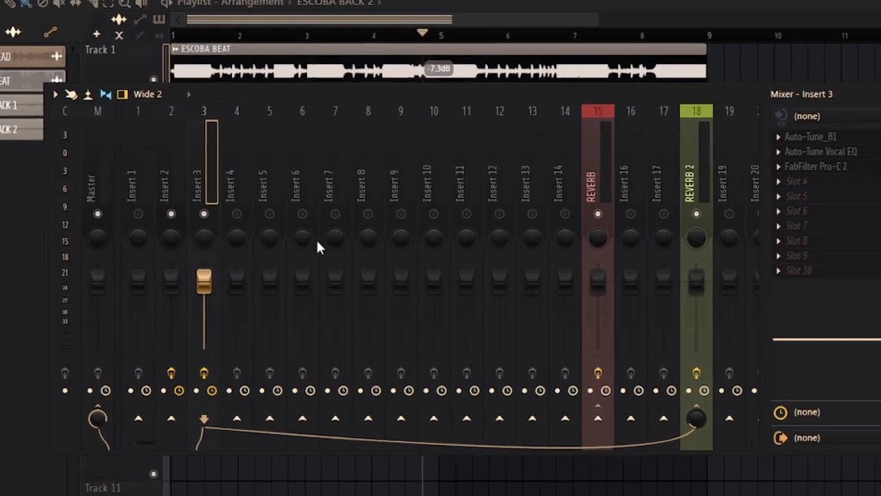
click(795, 176)
mouse_move(699, 207)
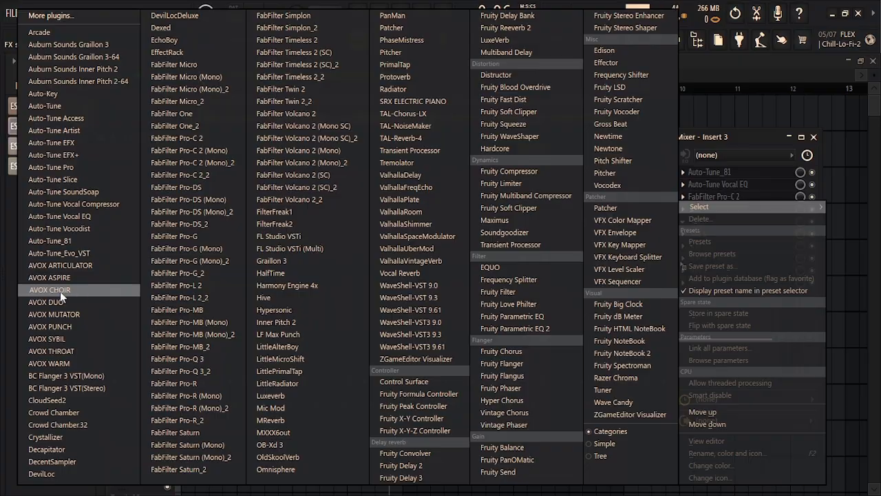
click(58, 289)
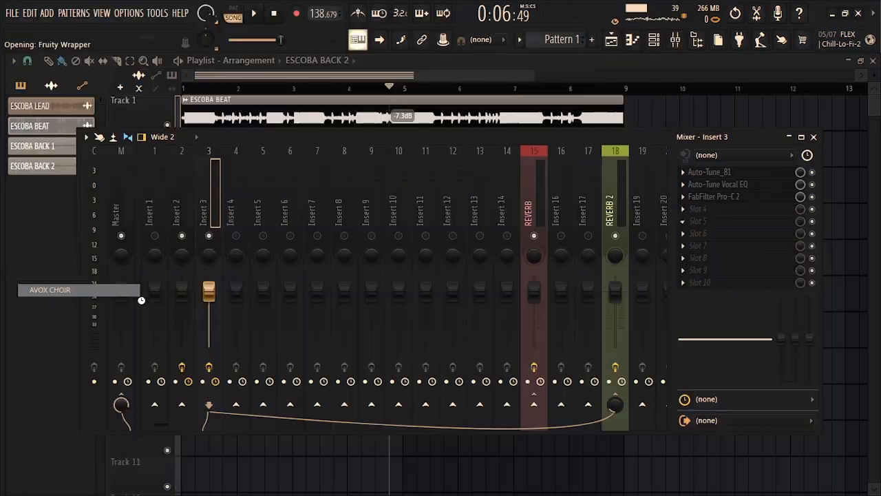
drag(283, 169, 547, 129)
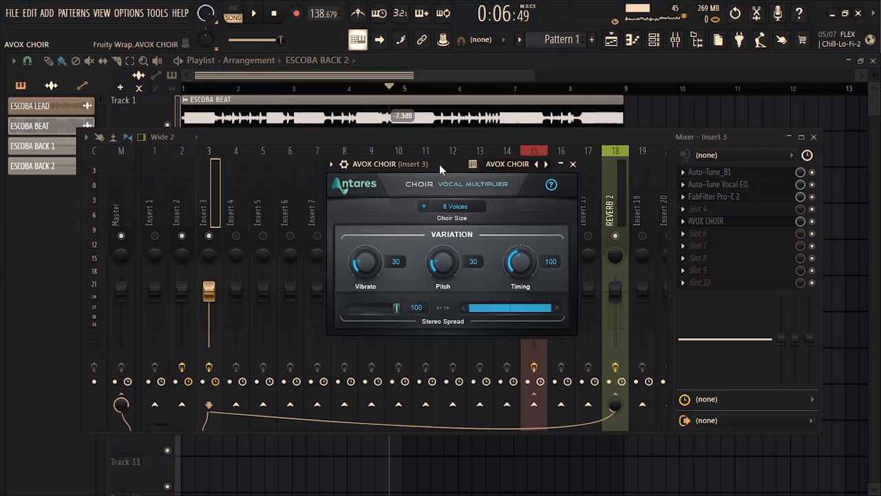
drag(439, 164, 440, 164)
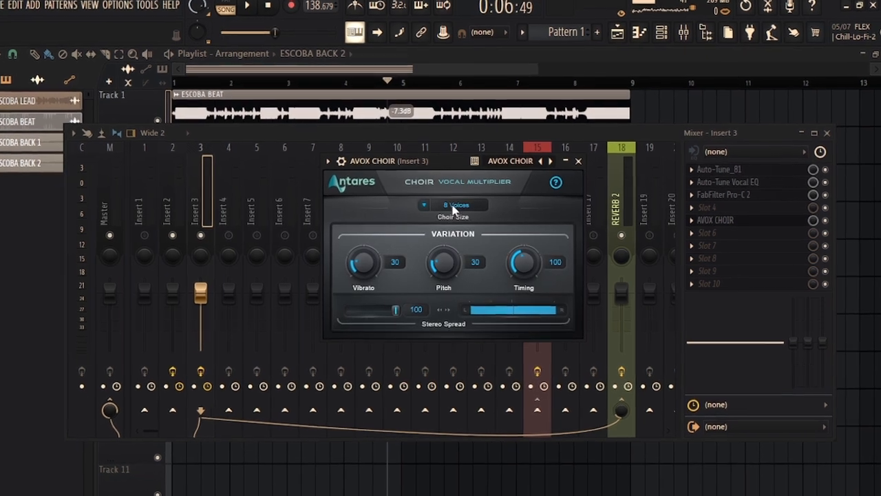
Set the AVOX CHOIR choir size to 4 Voices and audition the song with the effect
click(454, 205)
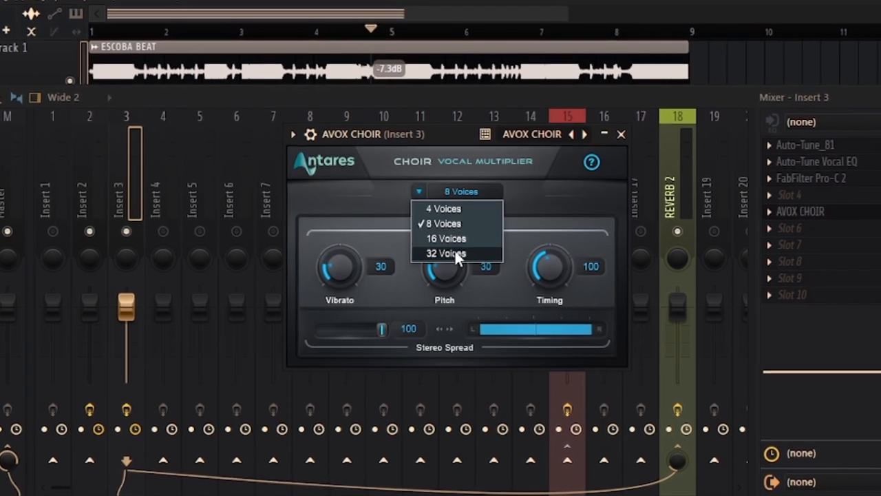
click(452, 208)
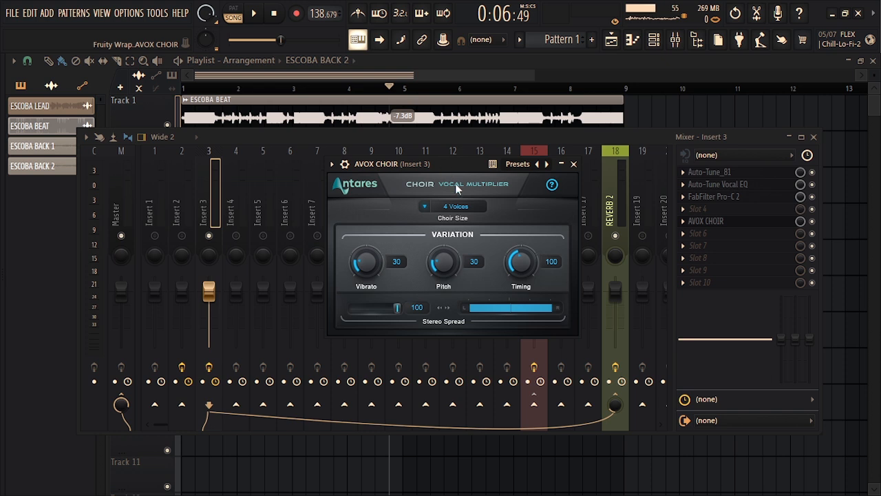
drag(444, 165, 445, 210)
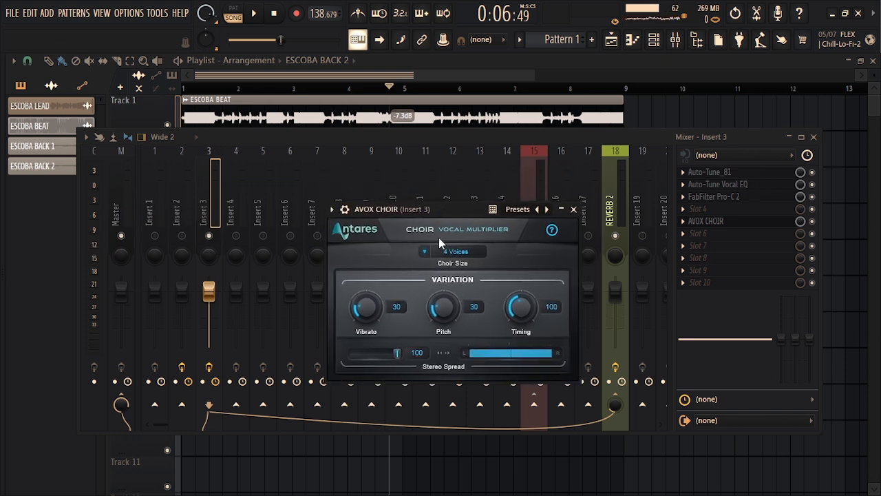
drag(441, 205, 429, 202)
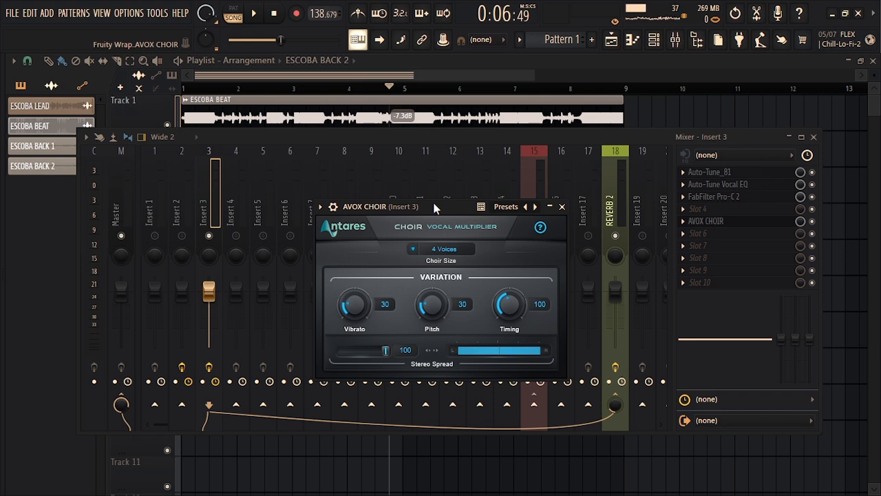
key(space)
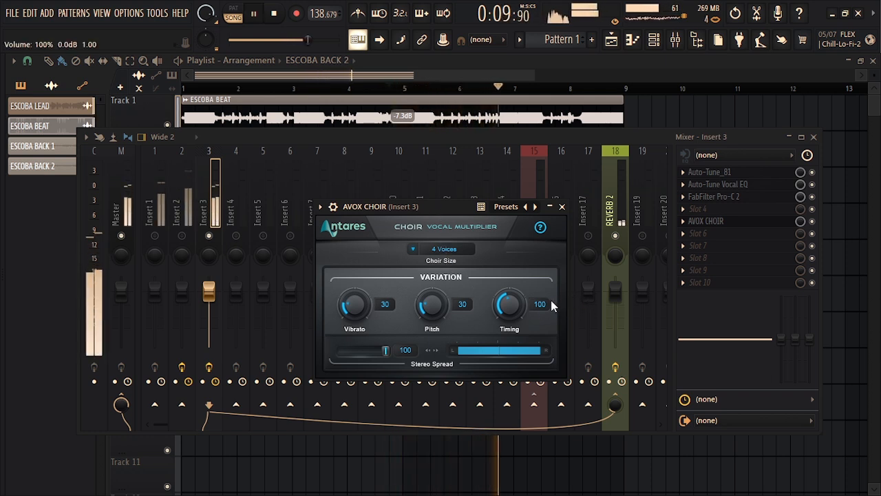
key(space)
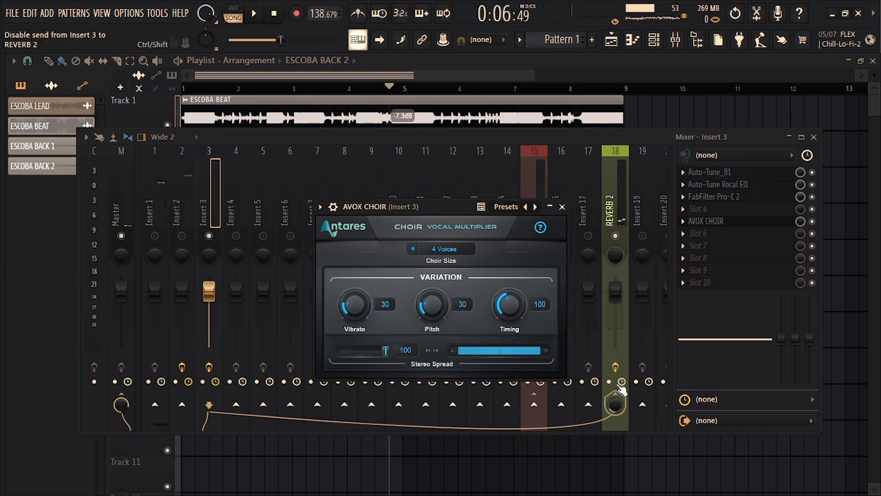
Turn off the REVERB 2 track, reposition the AVOX CHOIR window, and audition the song
click(616, 238)
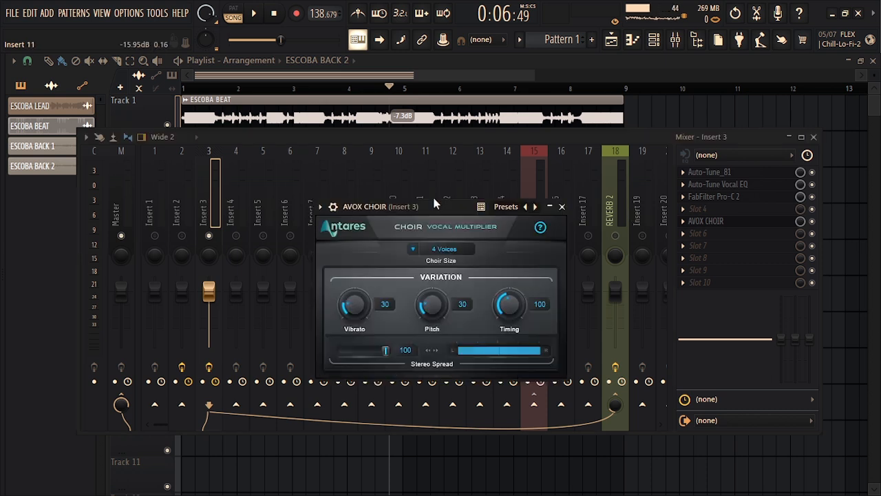
drag(436, 200, 439, 183)
key(space)
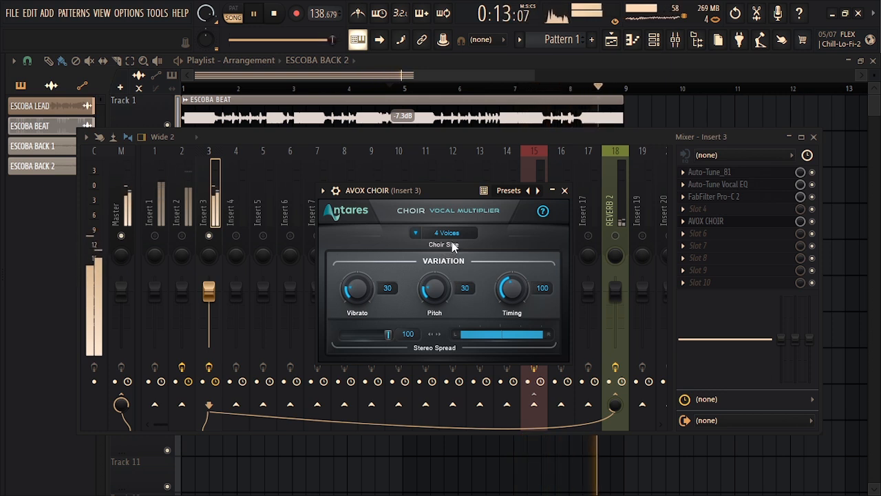
key(space)
Set the AVOX CHOIR choir size to 8 Voices and audition the song
click(451, 233)
click(441, 256)
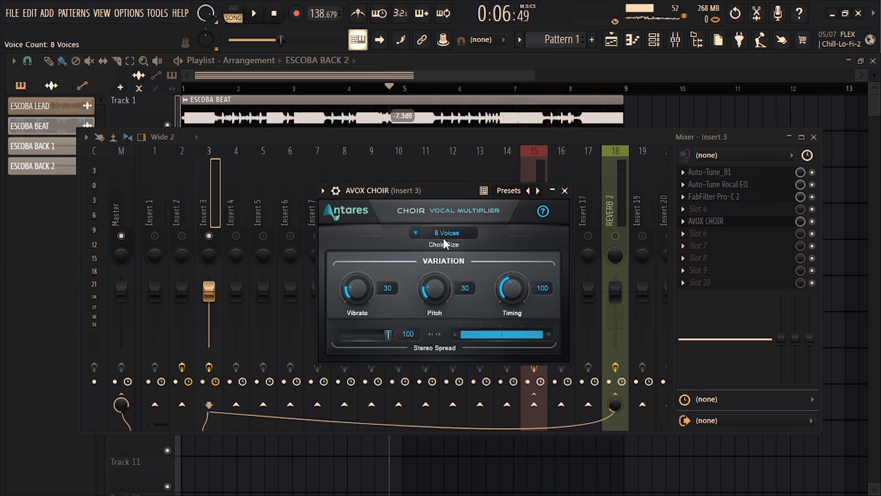
key(space)
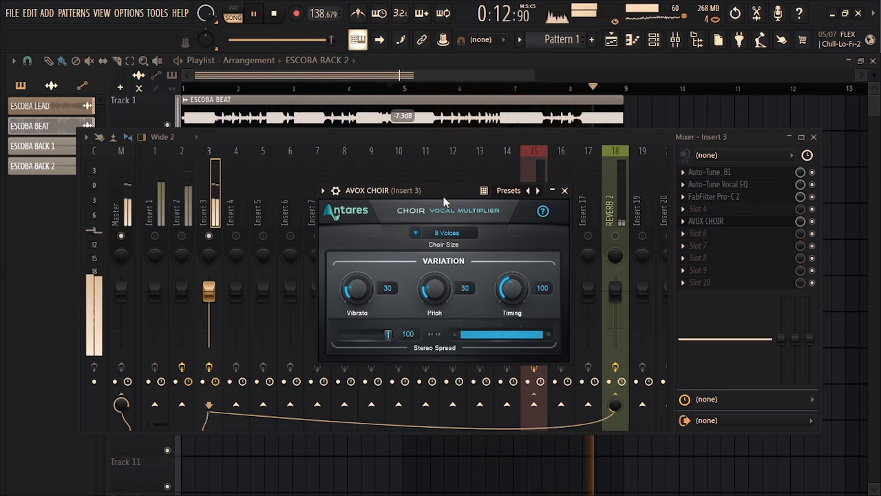
key(space)
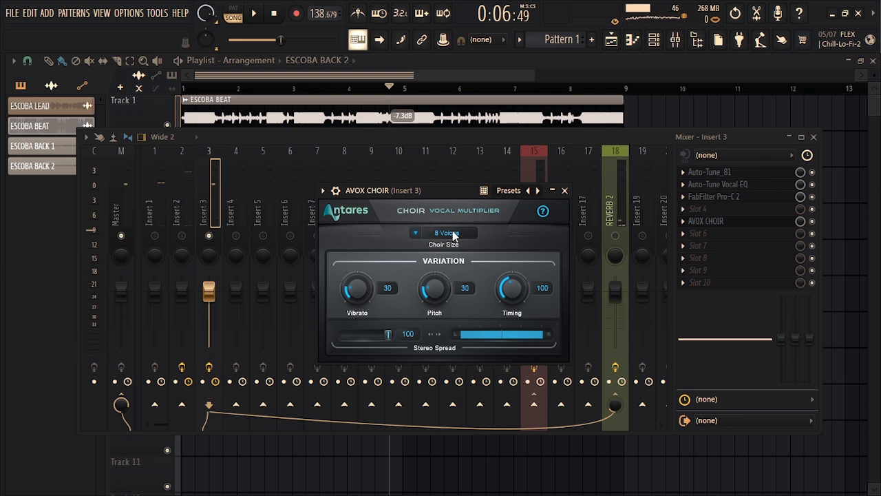
Raise the AVOX CHOIR choir size to 16 Voices and listen to the result
click(453, 235)
click(445, 269)
key(space)
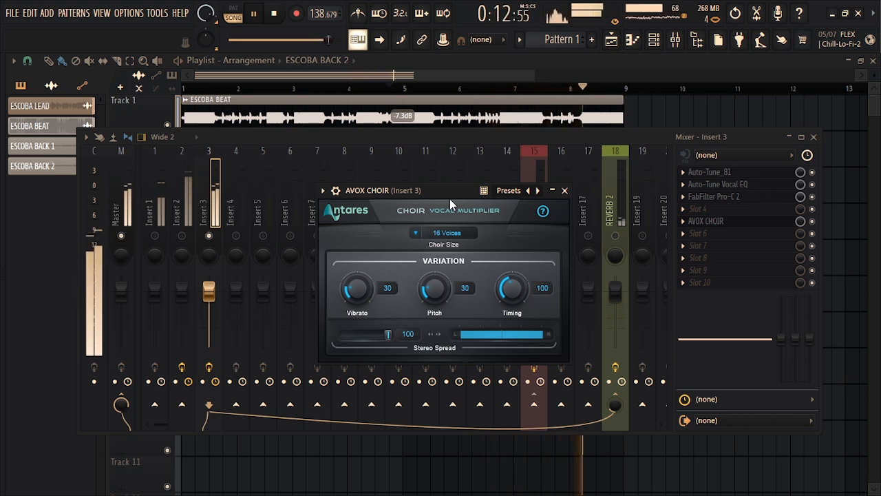
key(space)
Set AVOX CHOIR's Vibrato variation to 32, Timing to 74 and Stereo Spread to 87
mouse_move(357, 292)
mouse_down()
mouse_move(358, 271)
mouse_move(359, 300)
mouse_up()
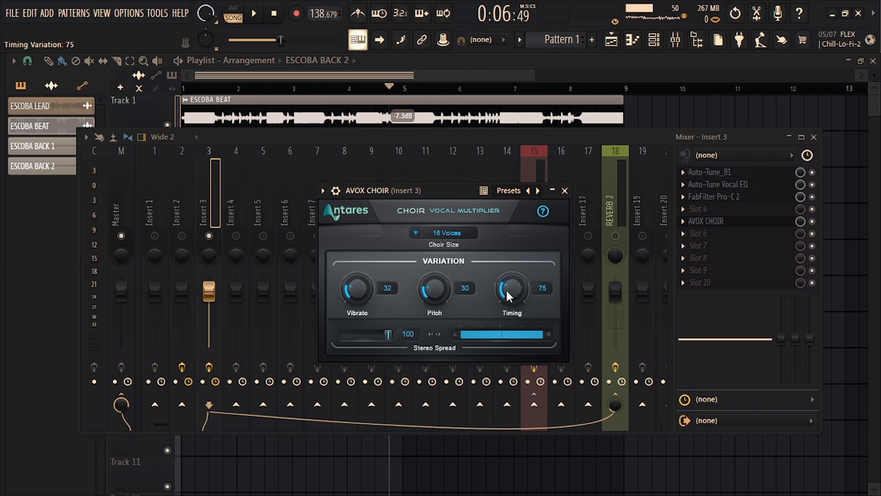
drag(389, 335, 341, 336)
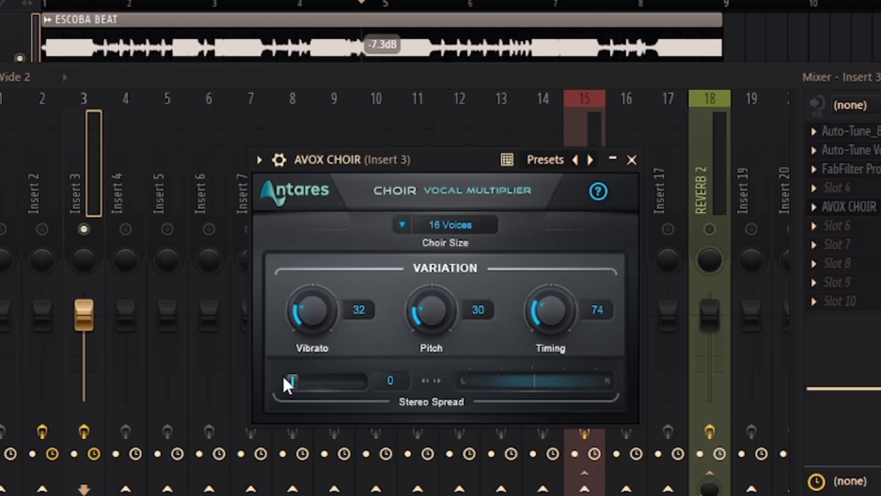
drag(329, 380, 346, 383)
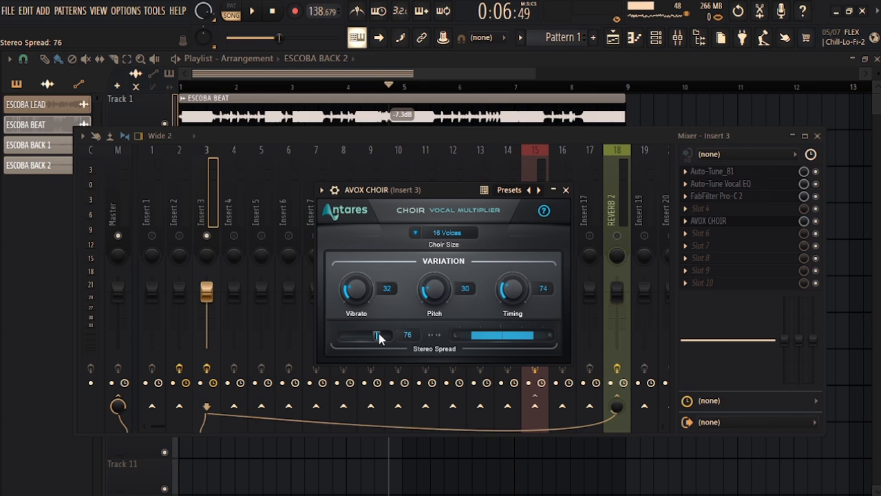
drag(378, 333, 383, 334)
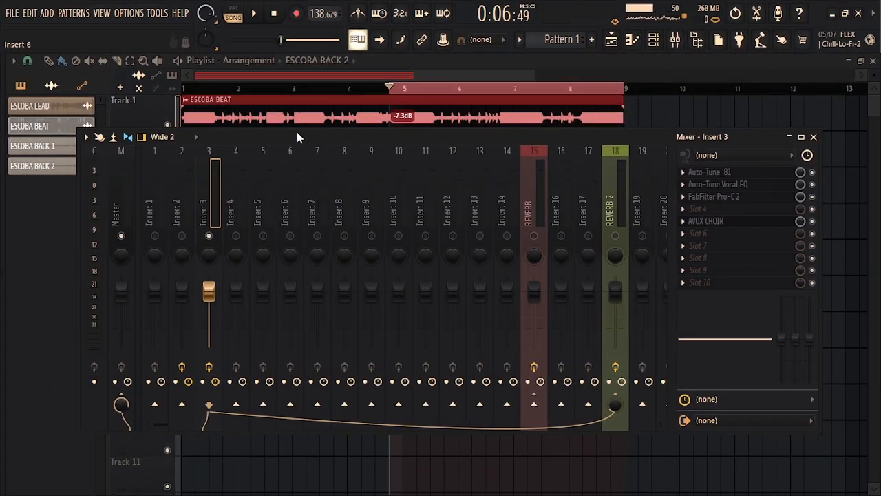
Reposition the mixer window, enable the Insert 2 track, and audition the selected section with AVOX CHOIR reopened
mouse_move(298, 132)
mouse_down()
mouse_move(296, 176)
mouse_move(284, 131)
mouse_up()
drag(338, 132, 346, 138)
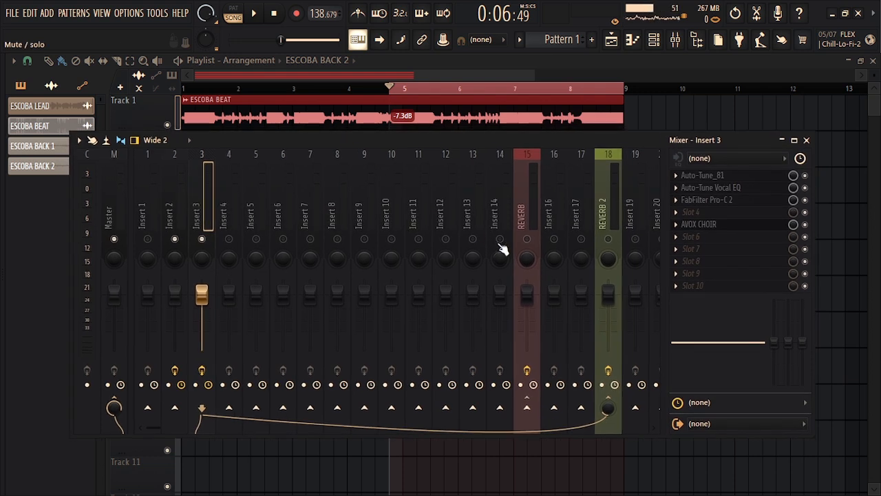
key(space)
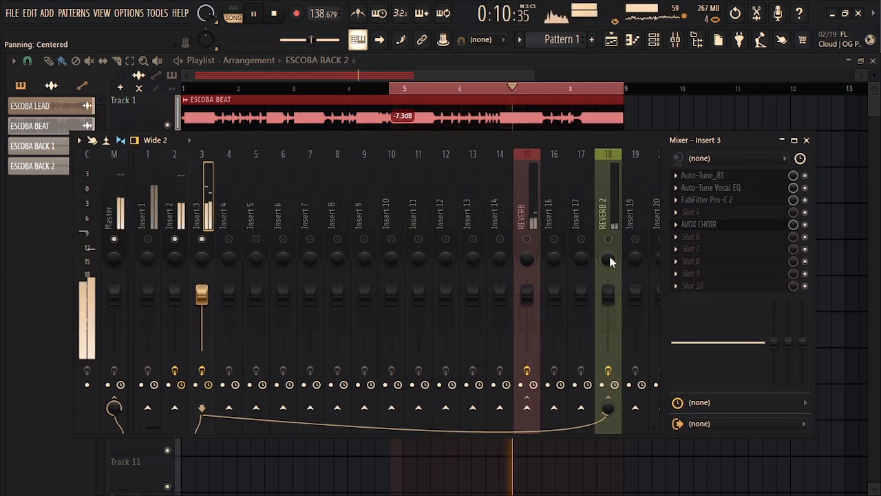
click(699, 225)
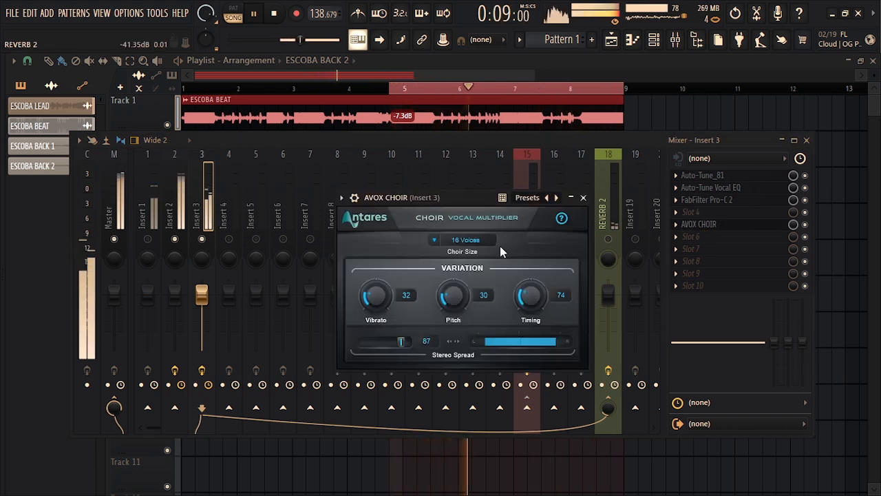
key(space)
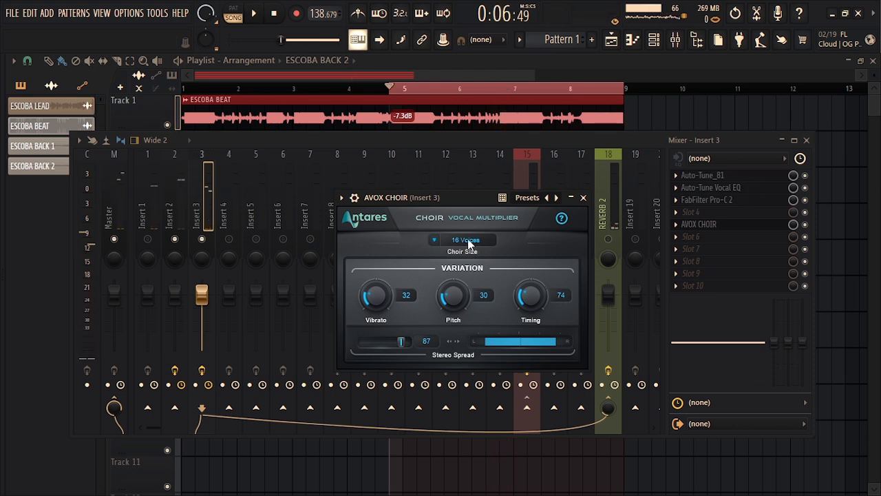
Set the AVOX CHOIR choir size to 32 Voices and audition the selected section
click(466, 240)
click(458, 285)
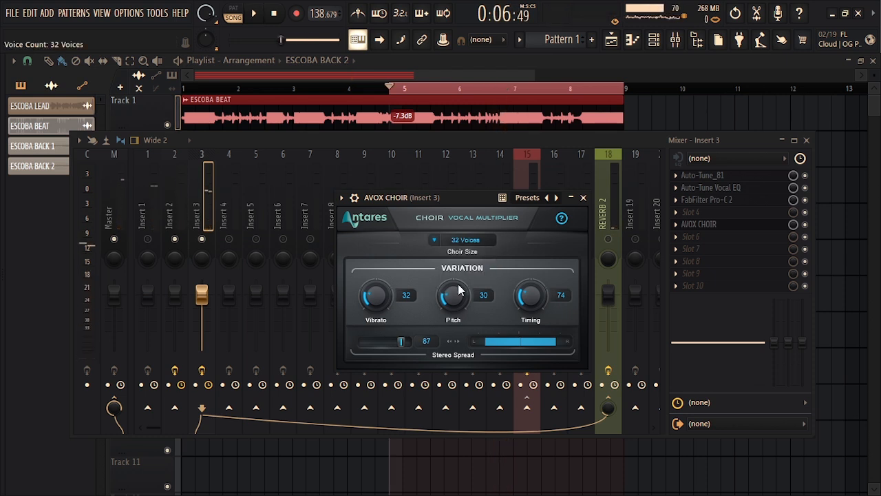
click(457, 139)
key(space)
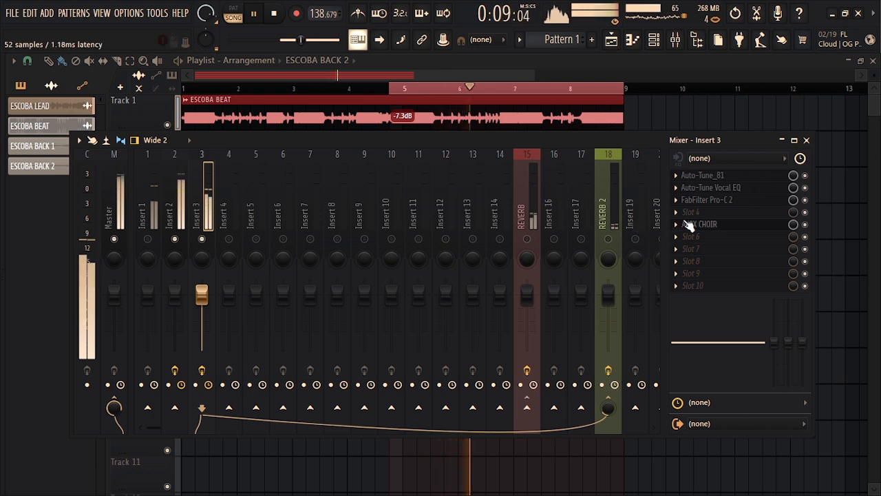
click(695, 225)
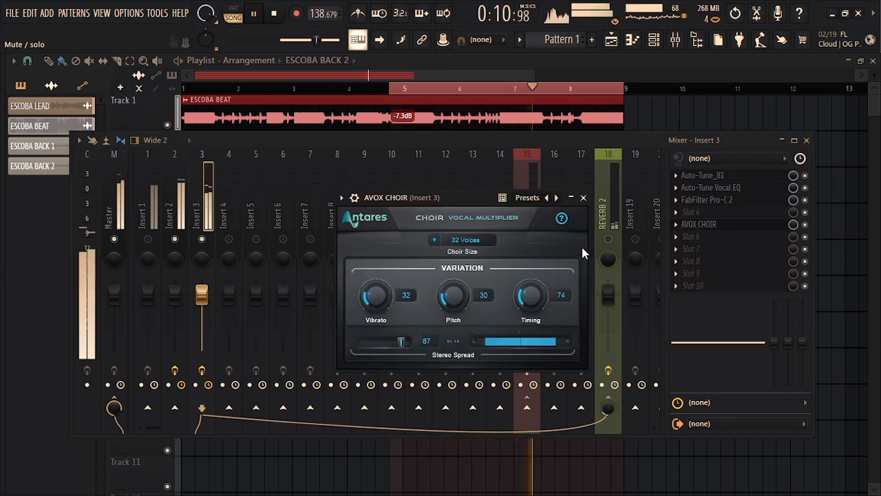
key(space)
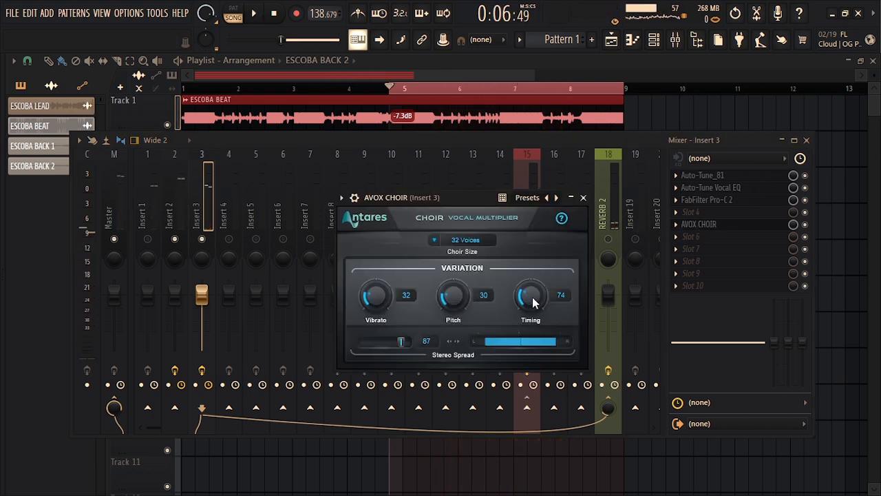
Raise AVOX CHOIR's Timing variation to 200 during playback and bring it back to 174
drag(532, 297, 532, 262)
key(space)
drag(530, 294, 534, 251)
drag(535, 292, 541, 248)
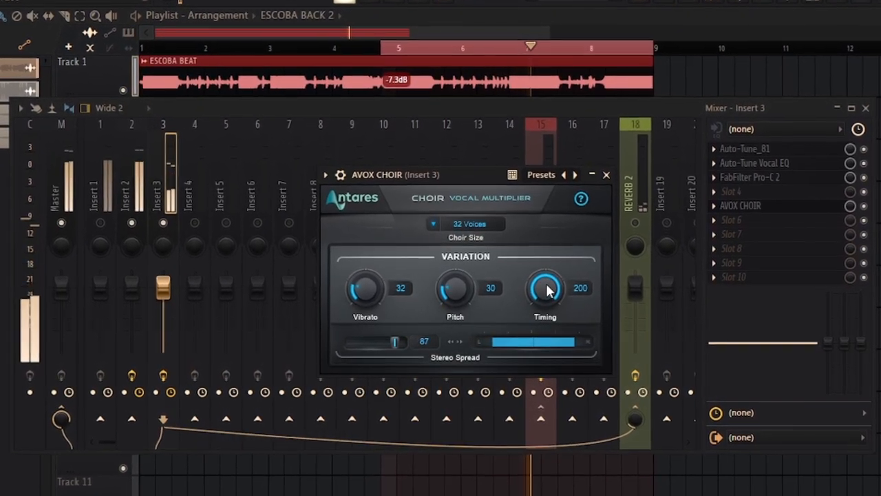
drag(546, 283, 564, 281)
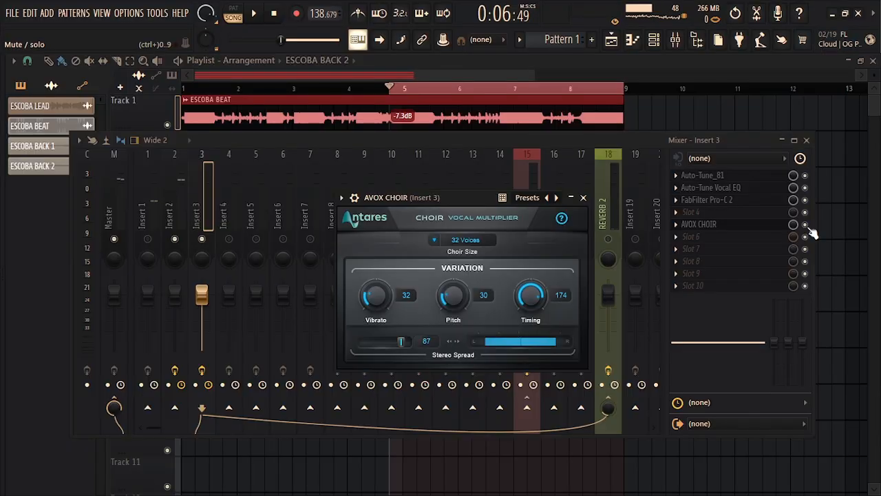
Bypass AVOX CHOIR on Insert 3 and audition the section without it
click(807, 226)
key(space)
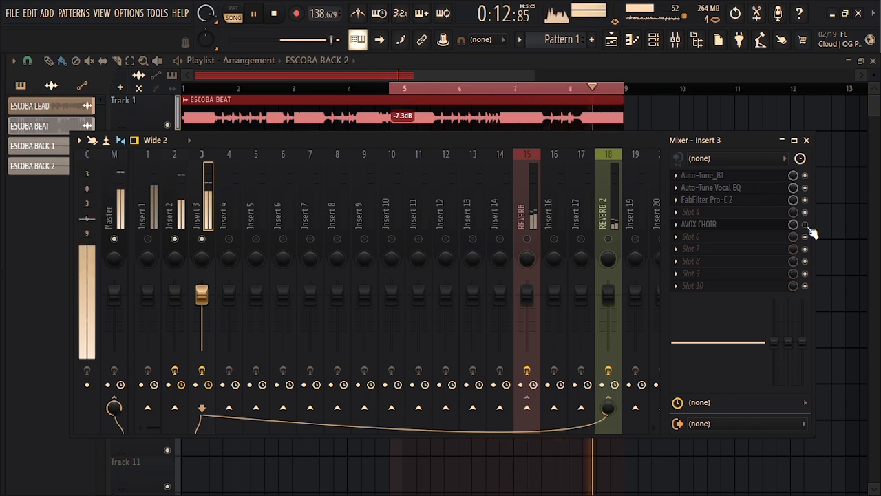
key(space)
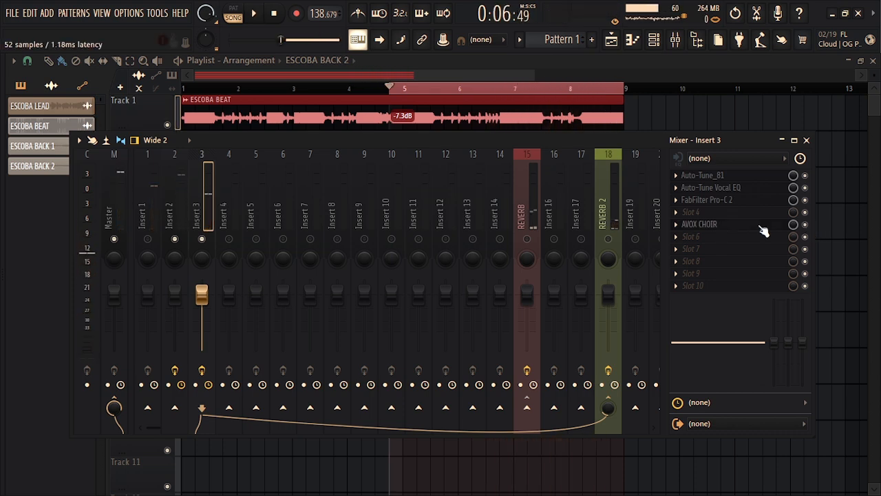
Reopen AVOX CHOIR and compare Pitch variation settings up to 100 during playback, settling on 52
click(763, 230)
key(space)
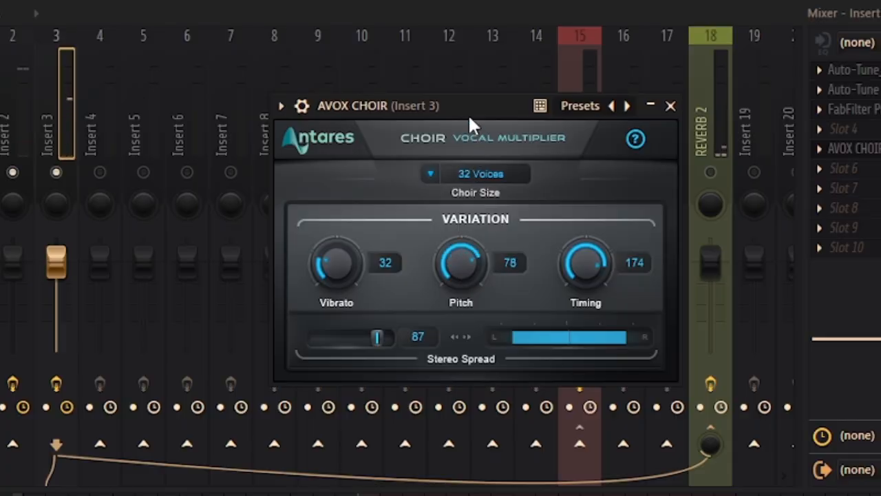
drag(462, 256, 463, 274)
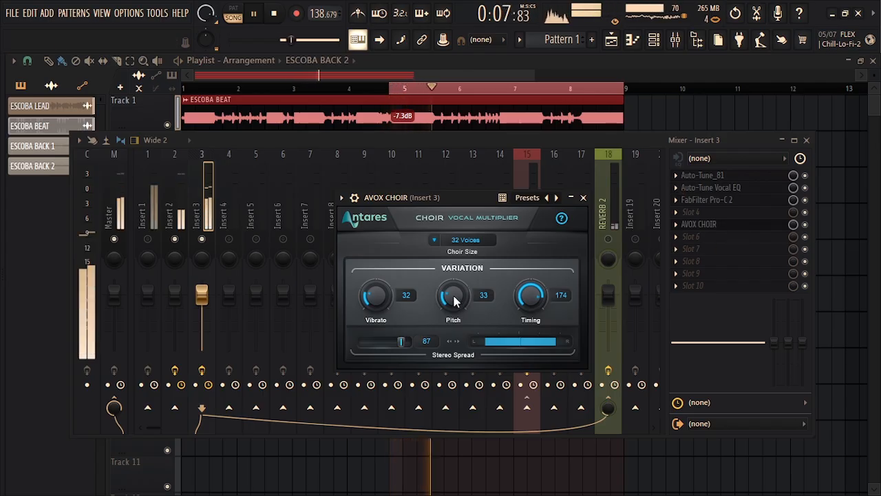
drag(453, 301, 455, 264)
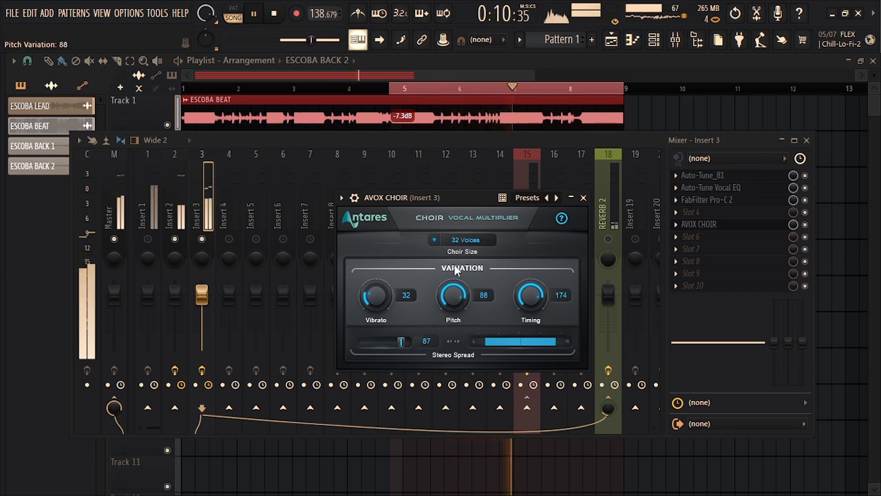
drag(454, 297, 460, 271)
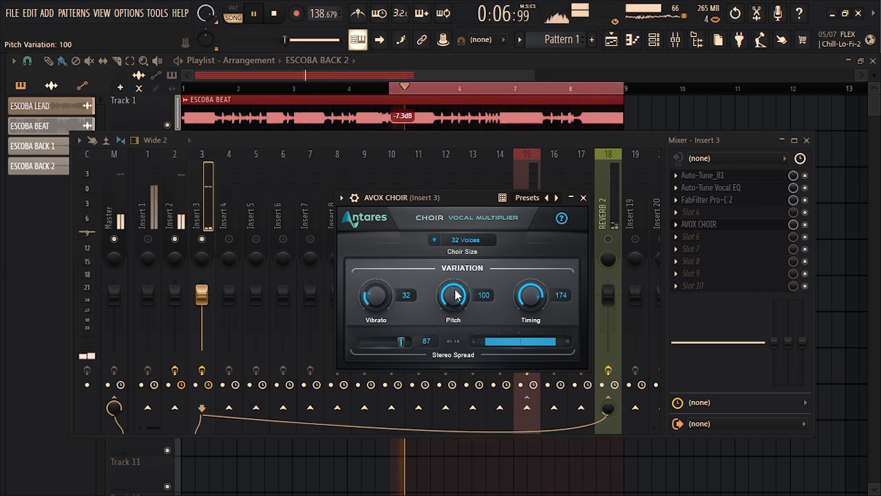
key(space)
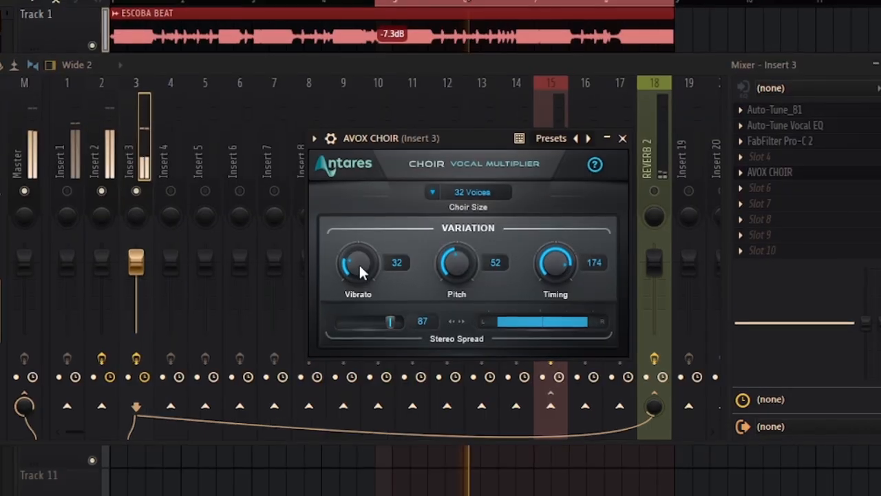
Lower AVOX CHOIR's Vibrato variation to 24 and its Timing variation to 157
mouse_move(379, 298)
mouse_down()
mouse_move(380, 306)
mouse_move(384, 298)
mouse_up()
drag(364, 260, 359, 271)
mouse_move(569, 250)
mouse_down()
mouse_move(569, 270)
mouse_move(568, 251)
mouse_up()
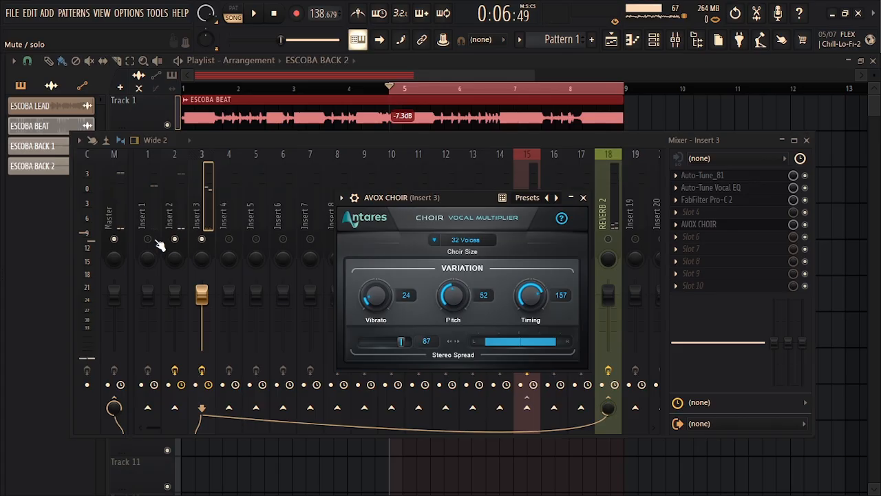
Enable Insert 1, set AVOX CHOIR's Timing to 171 while auditioning the section, and close the plugin window
click(147, 238)
click(719, 227)
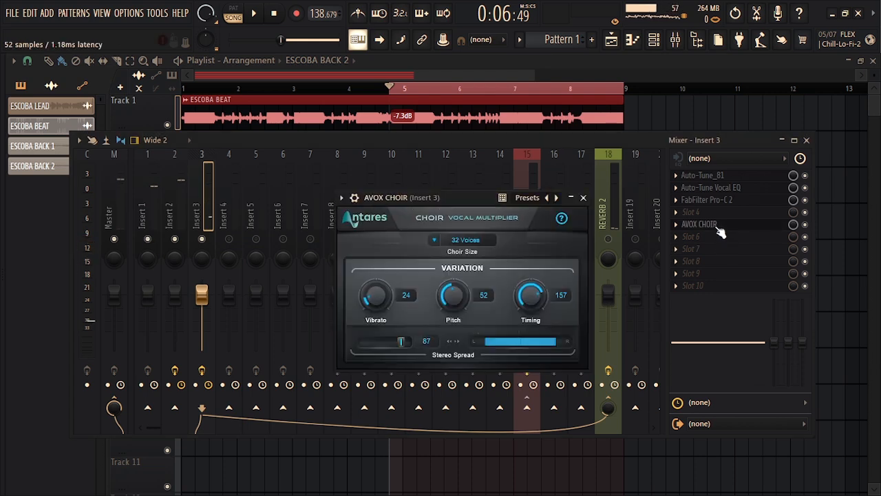
key(space)
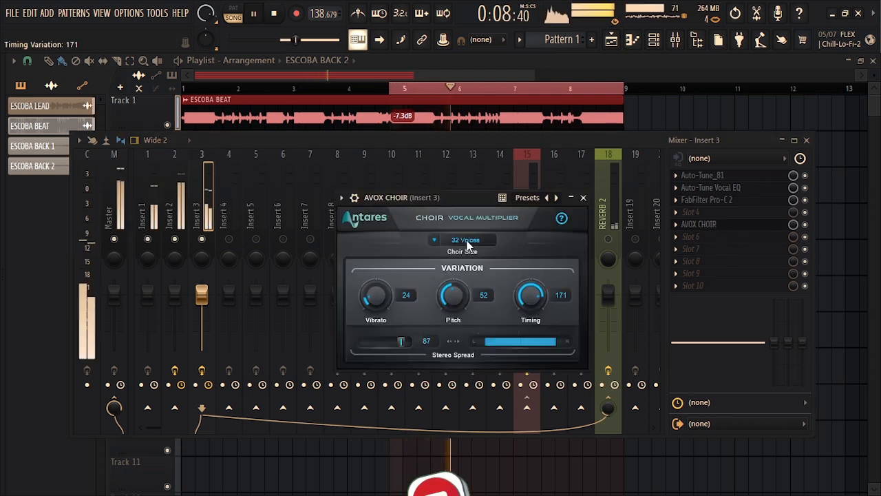
mouse_move(452, 198)
mouse_down()
mouse_move(438, 200)
mouse_move(455, 203)
mouse_up()
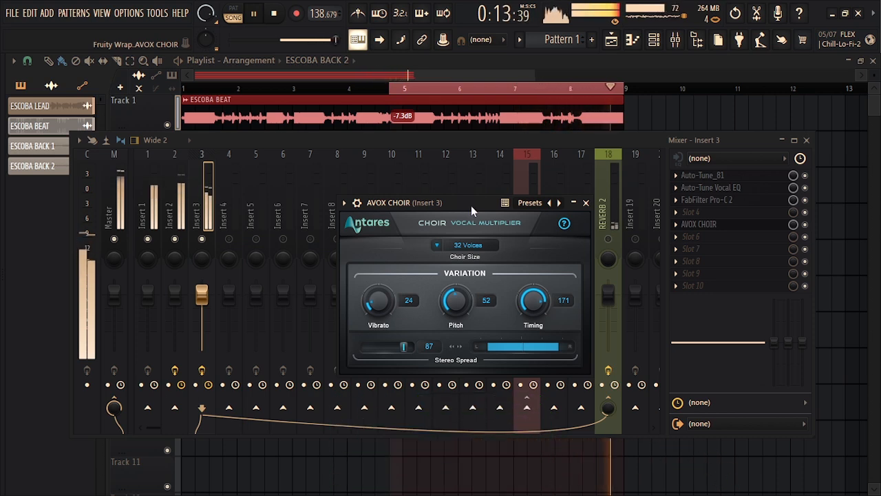
key(space)
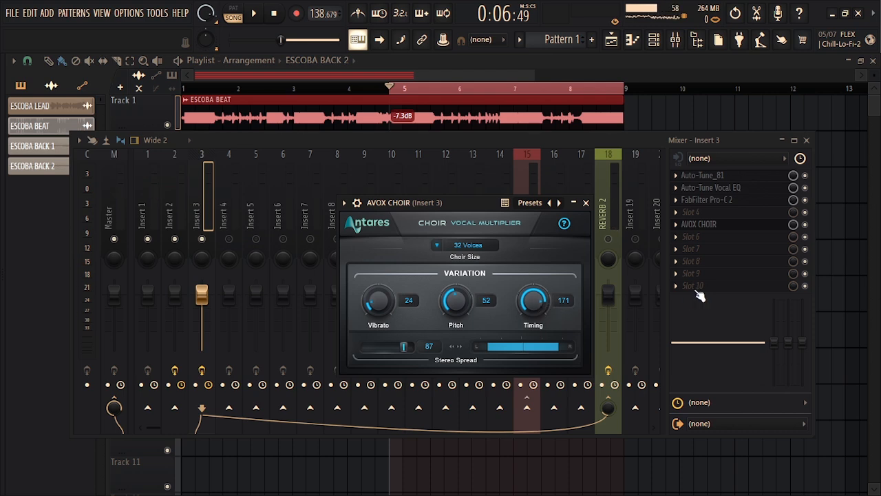
click(585, 204)
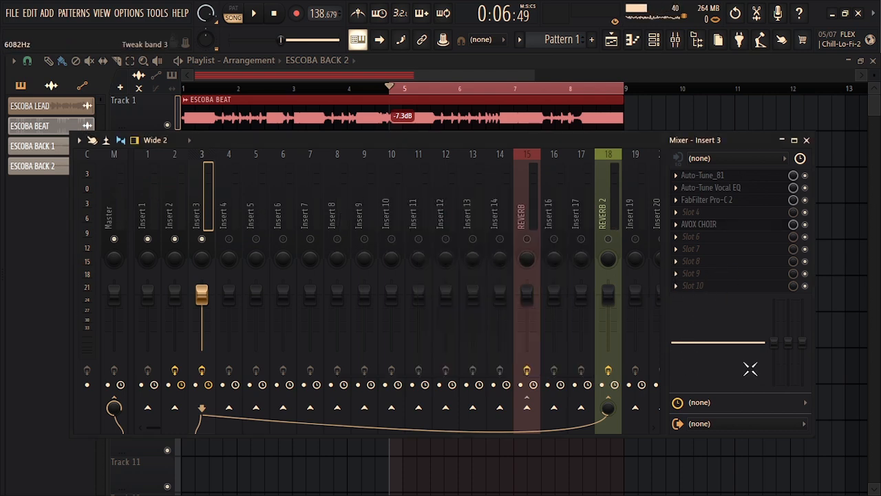
Load Fruity Parametric EQ 2 into slot 8 of Insert 3 with the 40Hz + 18kHz cut preset
click(675, 261)
click(531, 330)
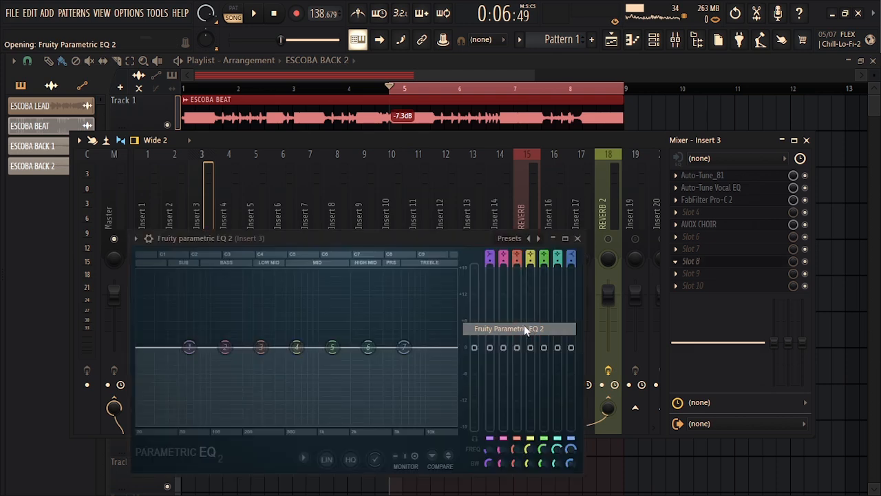
click(547, 158)
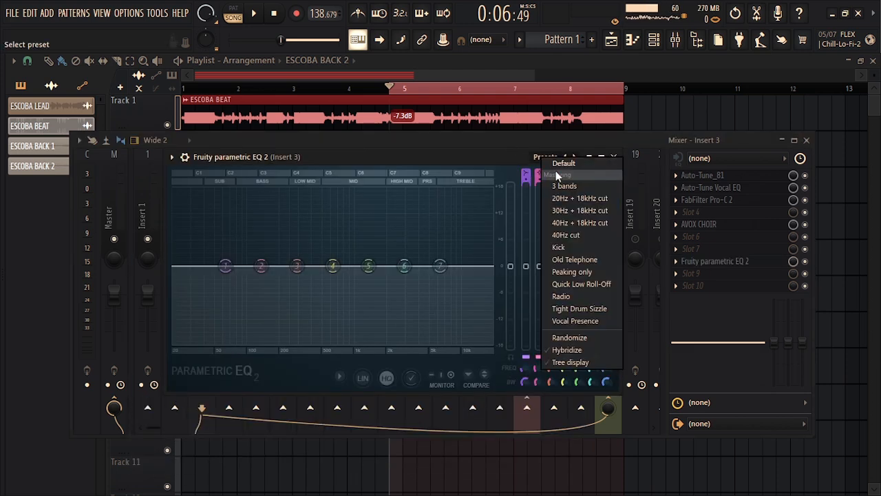
click(583, 221)
Raise the EQ's low cut to between 100 and 200 Hz, audition it during playback, and close the EQ window
drag(195, 265, 279, 260)
key(space)
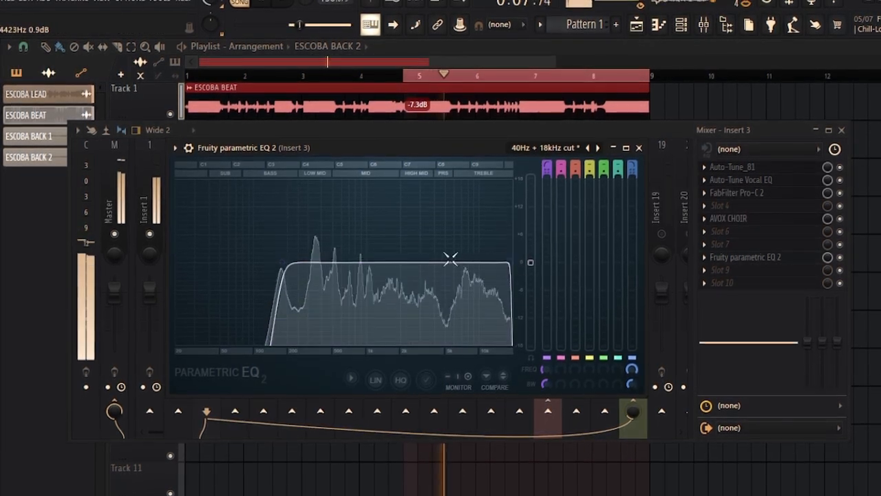
drag(372, 152, 403, 177)
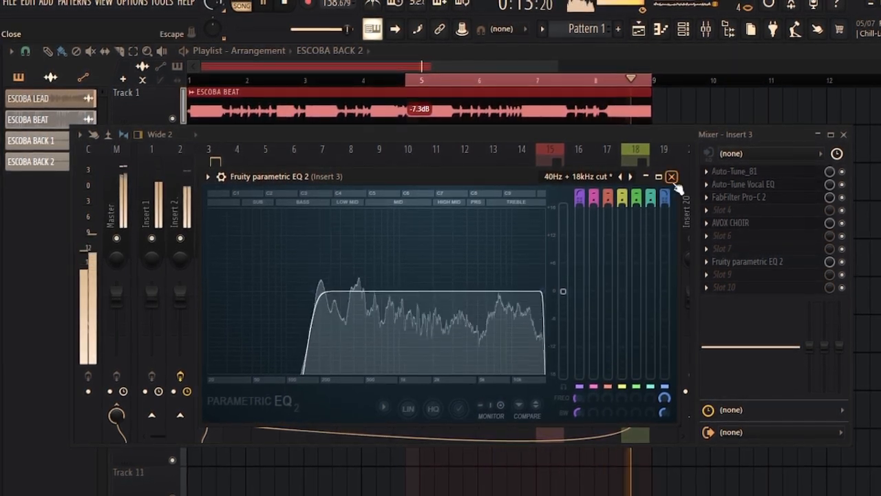
click(672, 178)
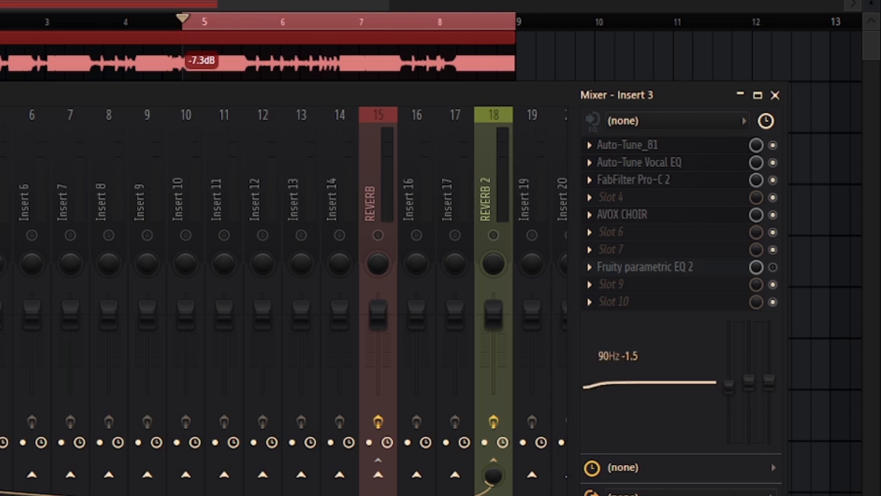
Lower Insert 3's built-in 90 Hz low-shelf band to -18.0 dB and reposition the mixer window
drag(729, 386, 728, 422)
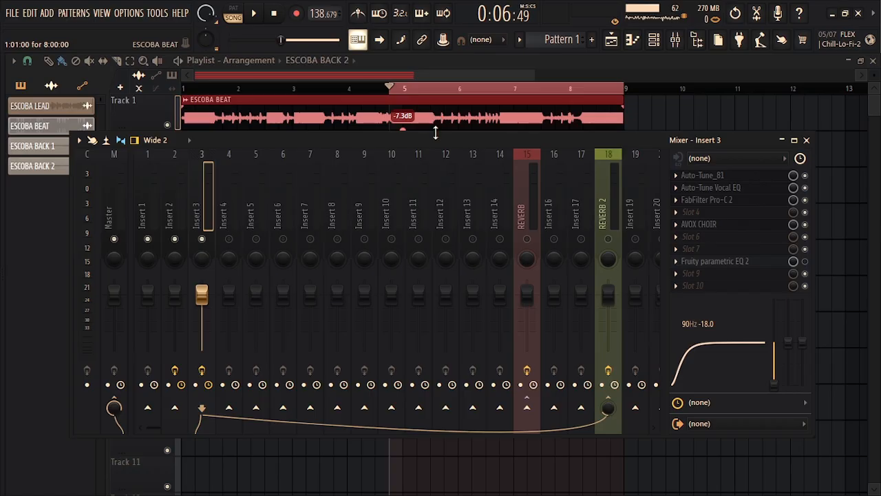
drag(435, 142, 418, 143)
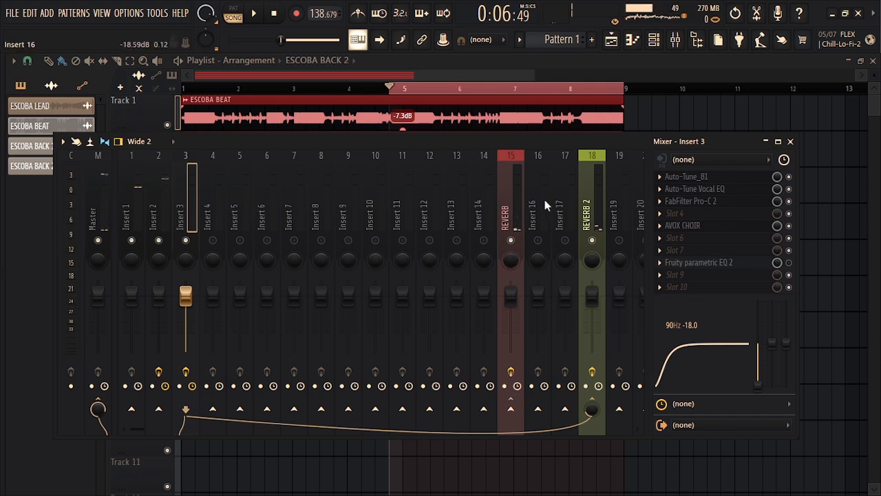
drag(533, 136, 510, 126)
Raise Insert 3's send to REVERB 2 to 28% during playback and audition the section with Insert 1 muted
key(space)
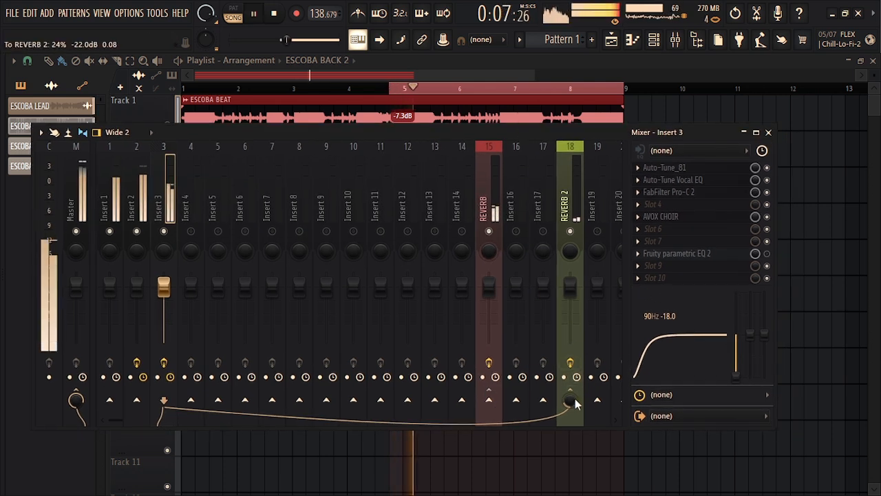
drag(570, 400, 569, 391)
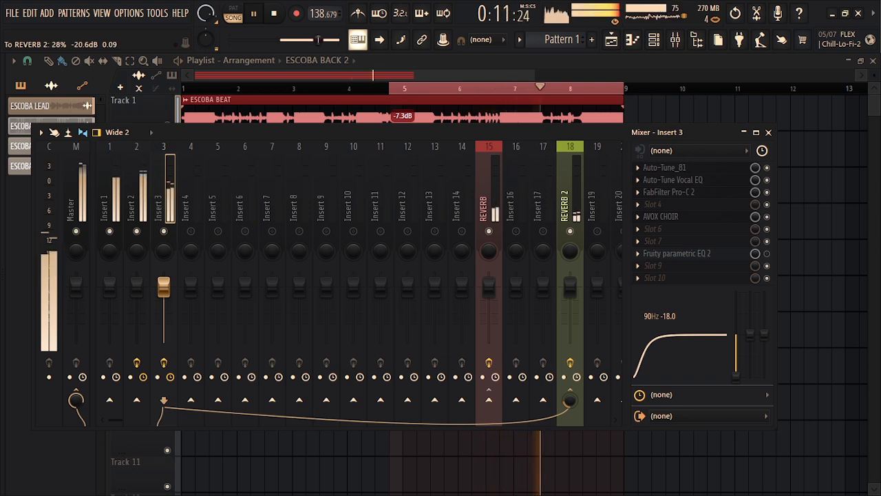
key(space)
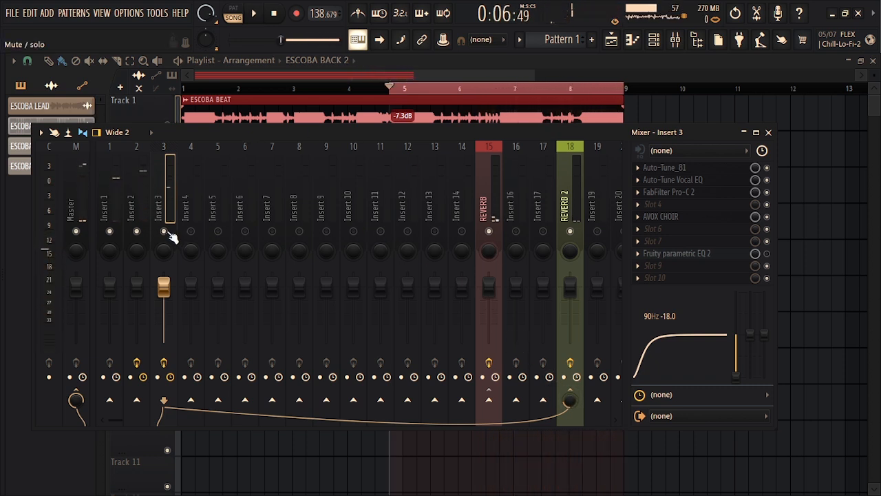
key(space)
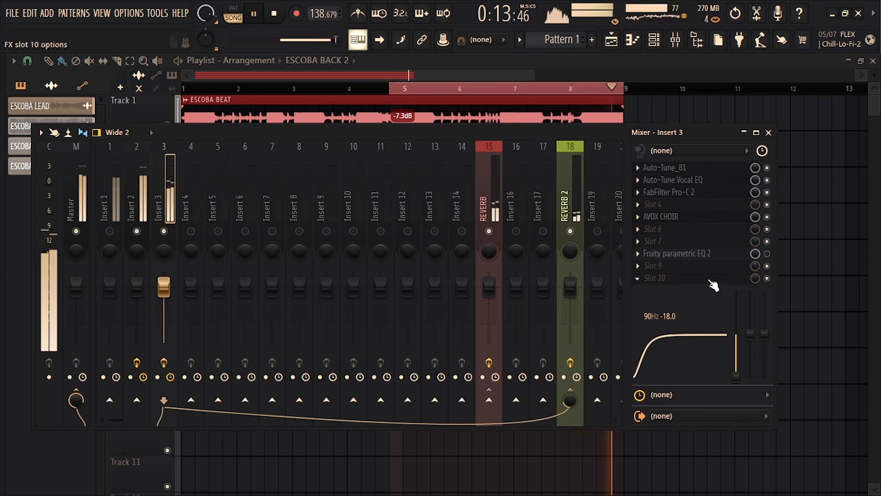
key(space)
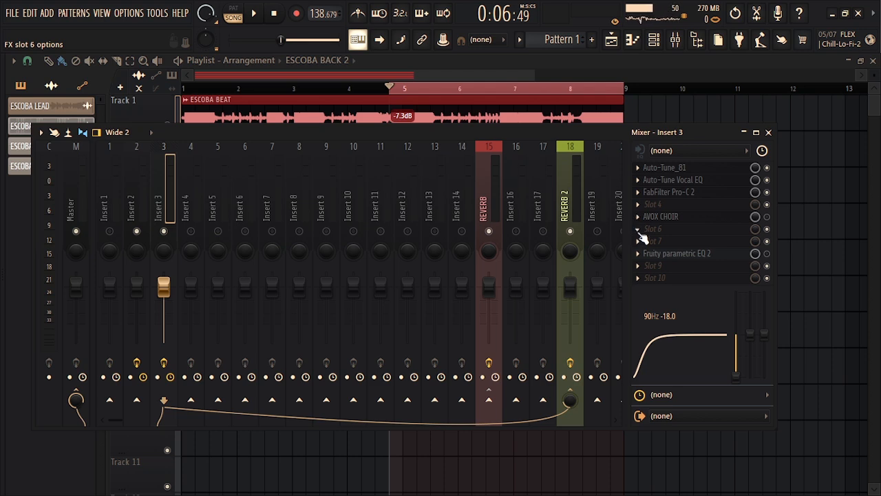
Load Crowd Chamber into slot 6 of Insert 3 with the Many Monks preset
click(638, 232)
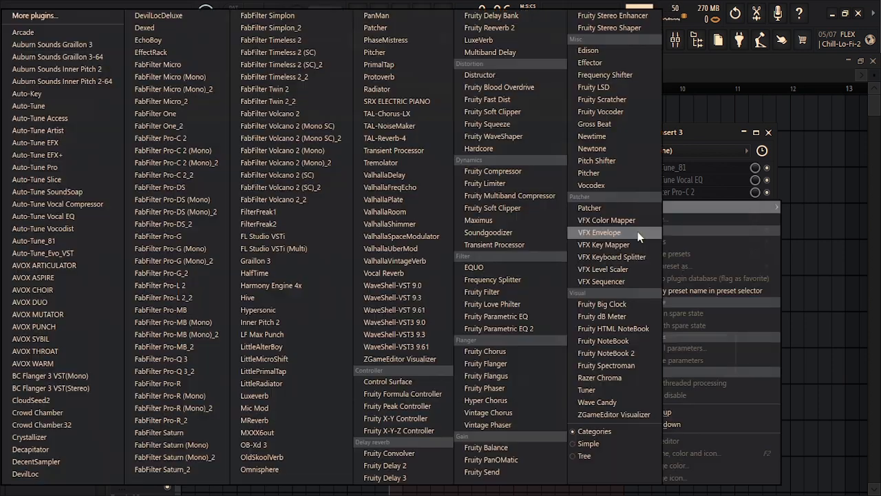
click(42, 412)
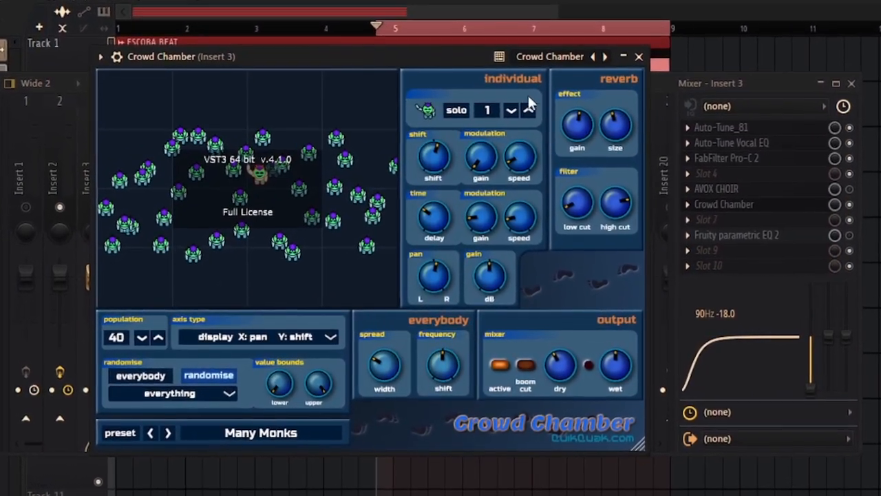
click(520, 62)
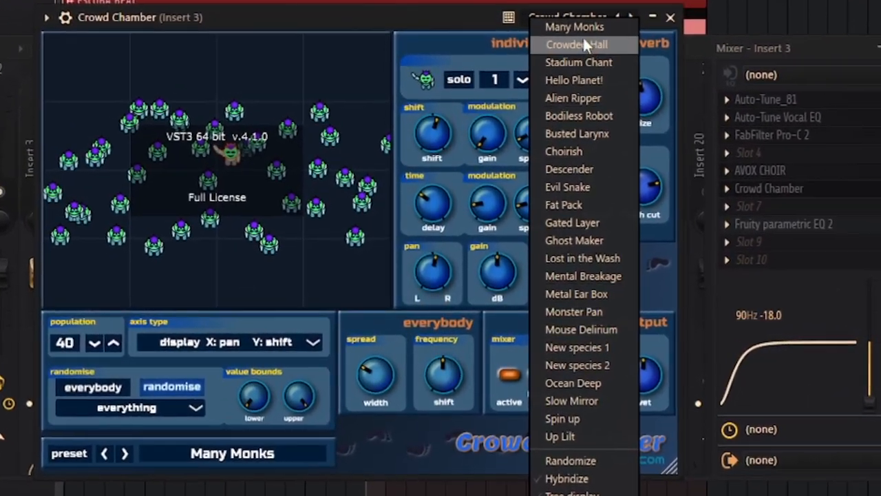
click(582, 40)
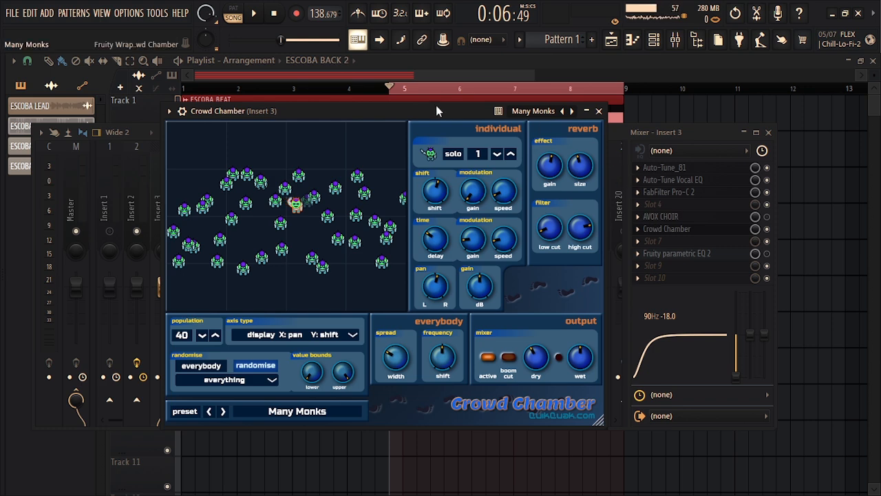
drag(436, 111, 467, 146)
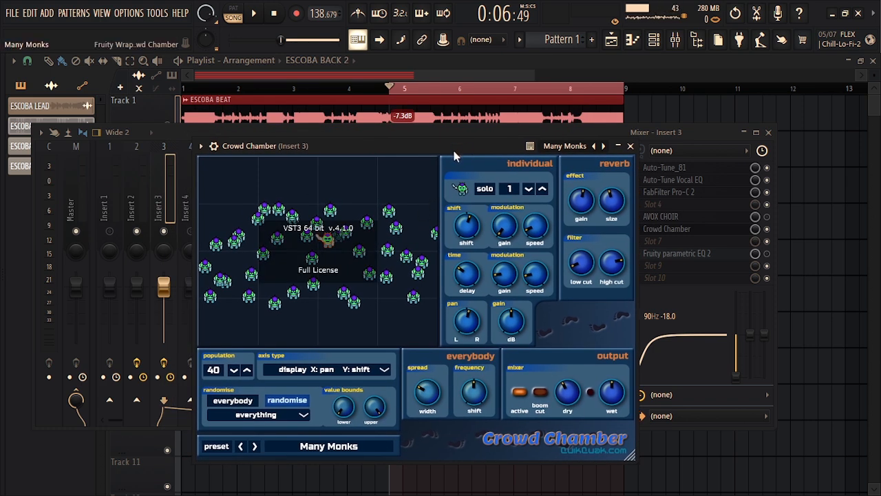
Lower Crowd Chamber's output wet level to 0.308 and audition the section with Insert 1 enabled
key(space)
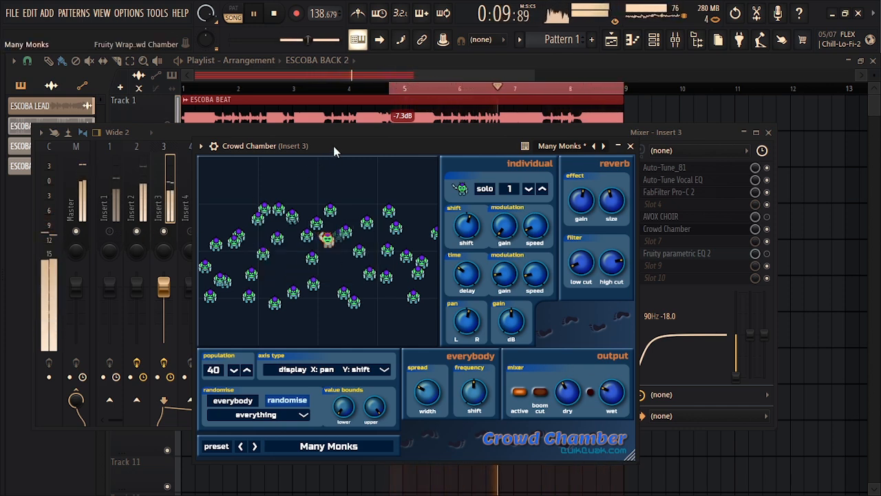
key(space)
click(111, 232)
click(644, 232)
key(space)
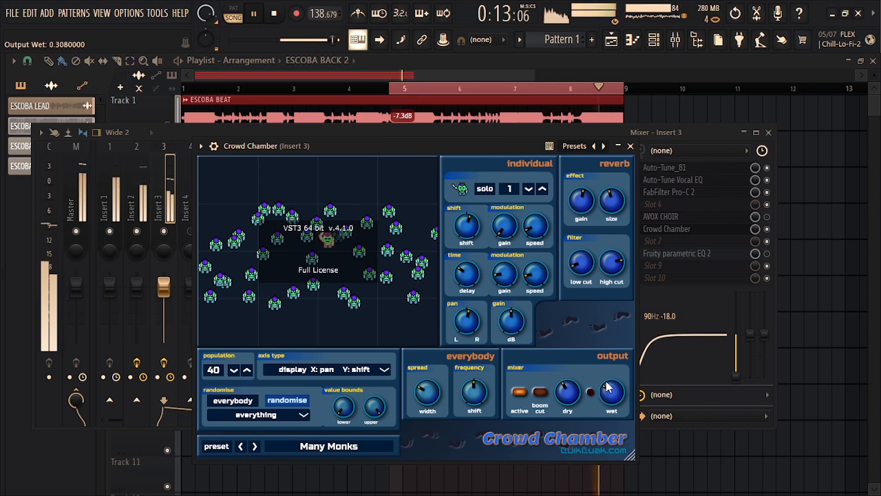
mouse_move(452, 147)
mouse_down()
mouse_move(454, 138)
mouse_move(436, 134)
mouse_move(453, 139)
mouse_up()
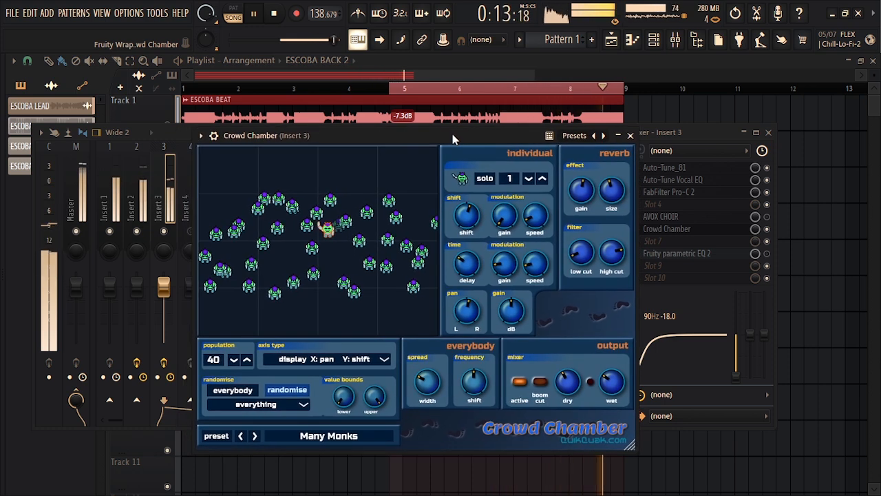
key(space)
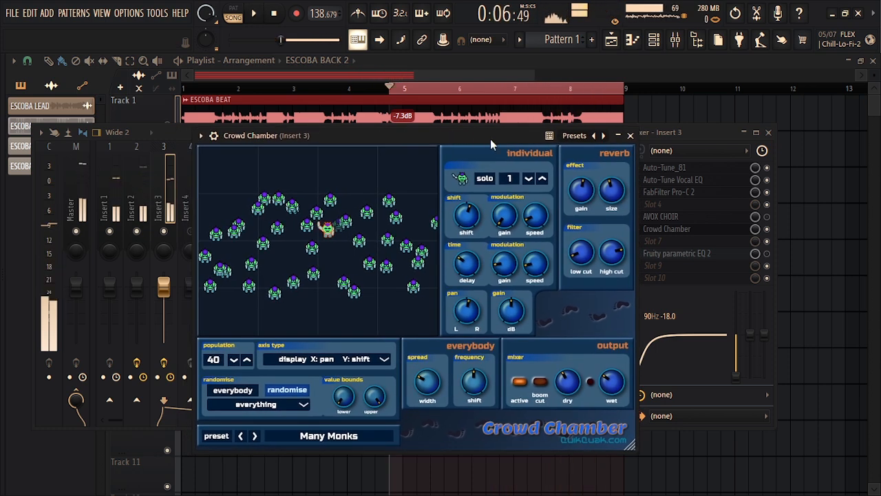
Switch Crowd Chamber to the Metal Ear Box preset and mute Insert 1
click(573, 136)
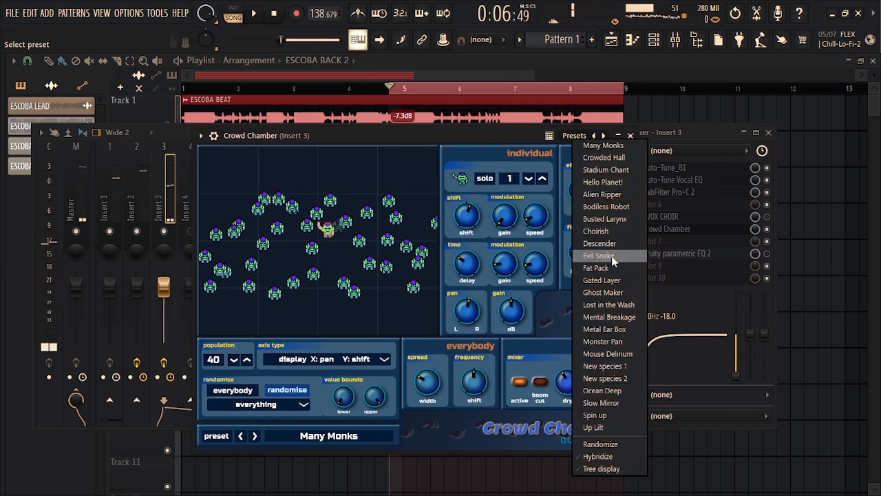
click(613, 330)
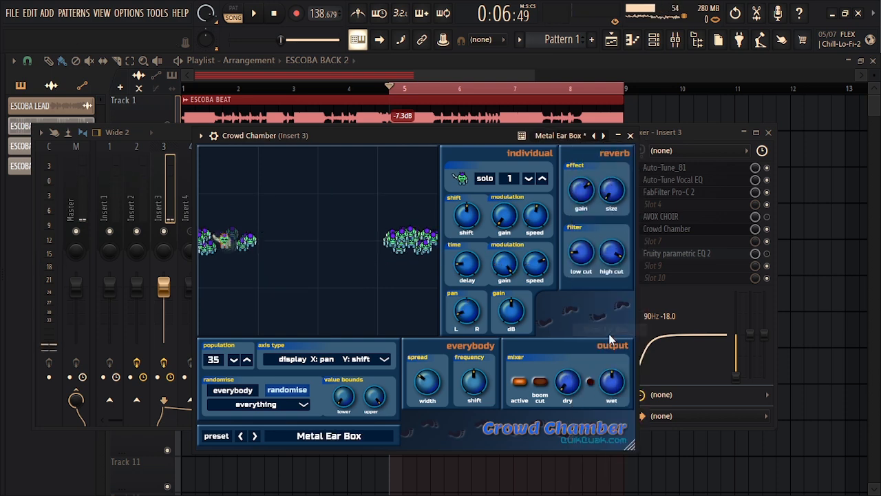
click(117, 236)
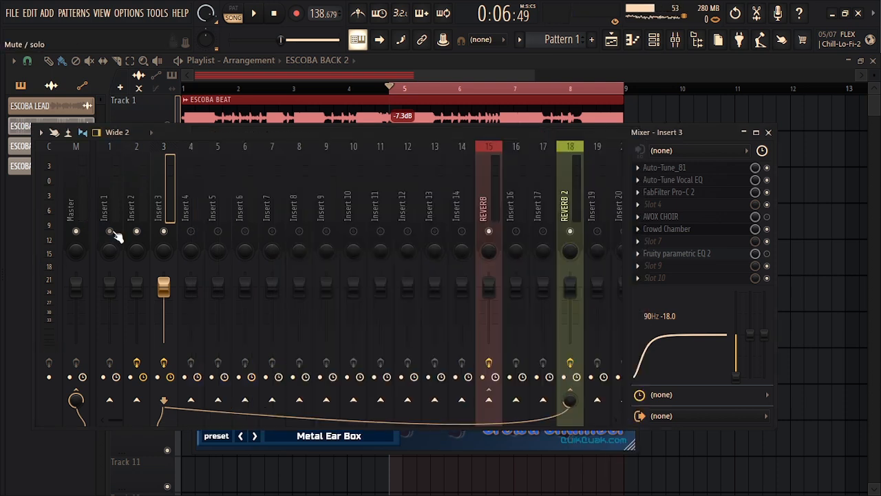
click(696, 232)
Lower Crowd Chamber's output wet level and try different dry levels, including 0.076 and 0.276, while auditioning the section
key(space)
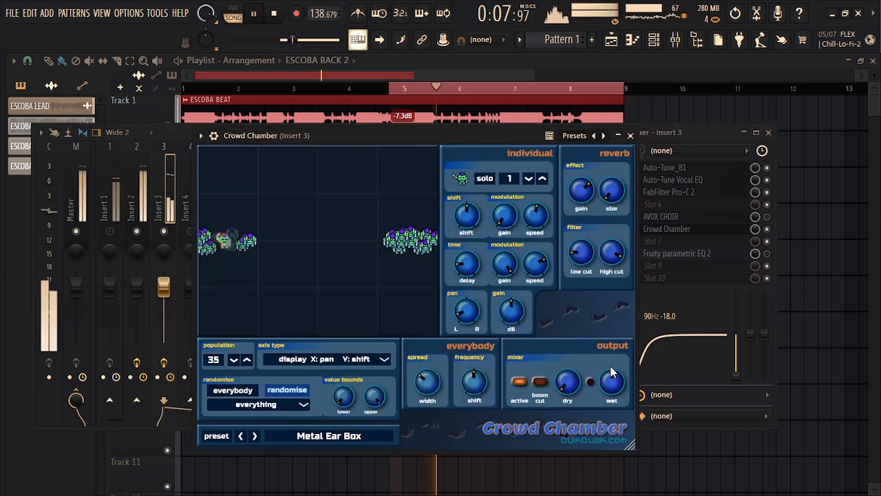
mouse_move(613, 378)
mouse_down()
mouse_move(607, 387)
mouse_move(610, 379)
mouse_up()
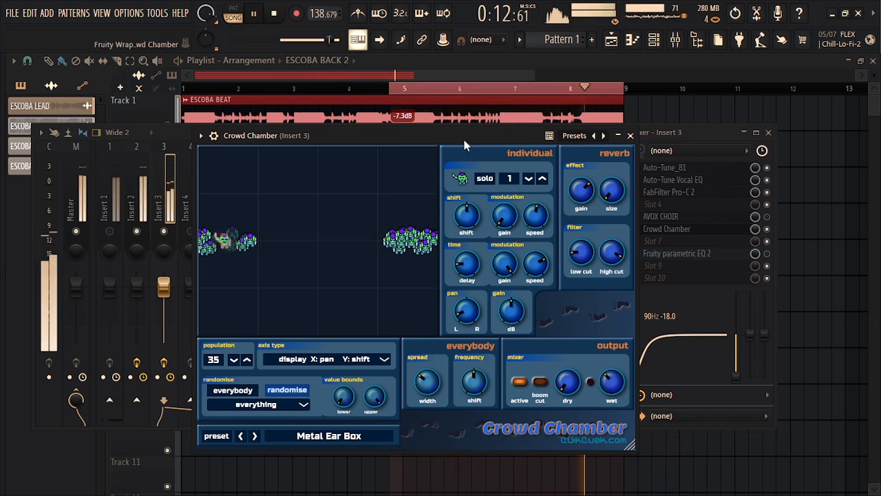
key(space)
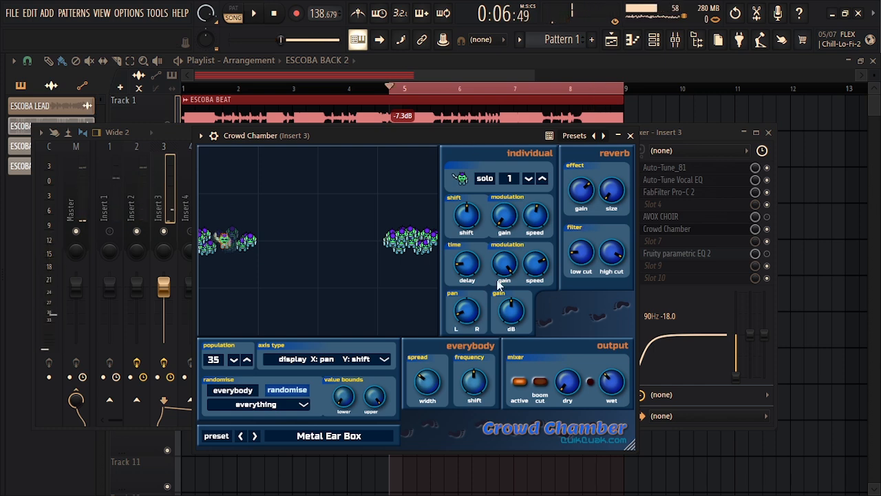
scroll(566, 383, up, 1)
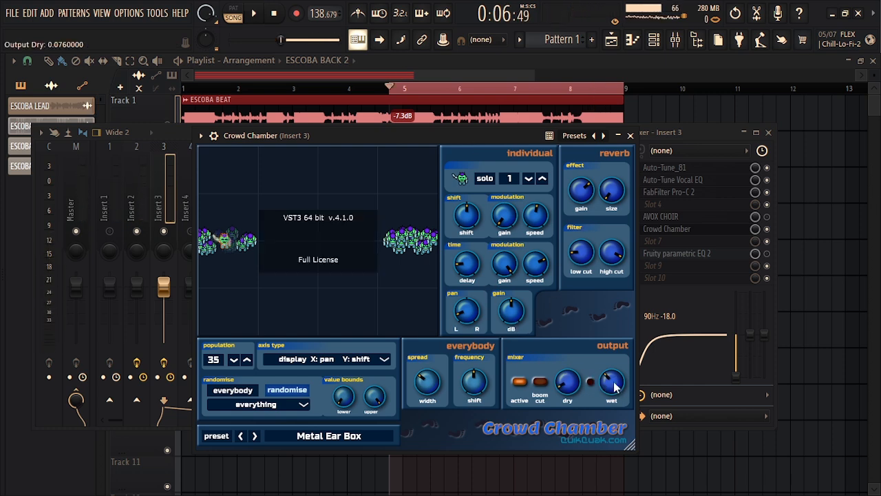
key(space)
drag(565, 387, 565, 341)
drag(610, 382, 591, 384)
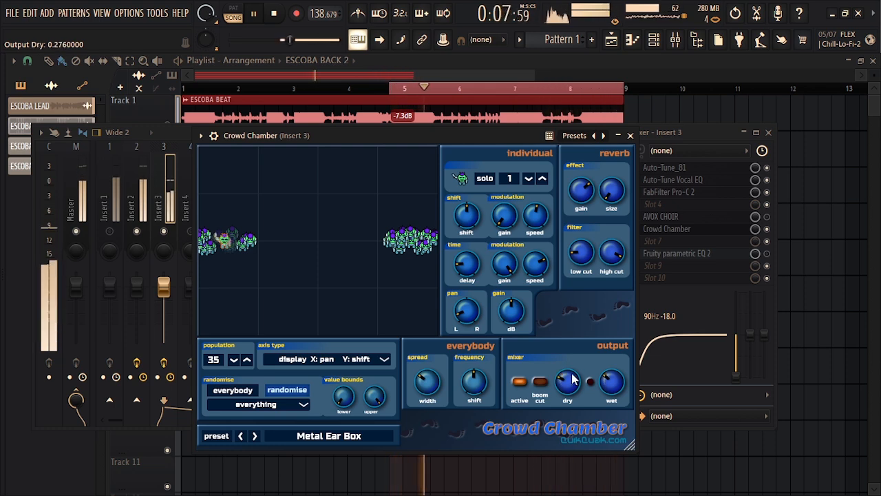
Enable Insert 1, reopen Crowd Chamber on Insert 3, and fine-tune its output wet level during playback
click(111, 232)
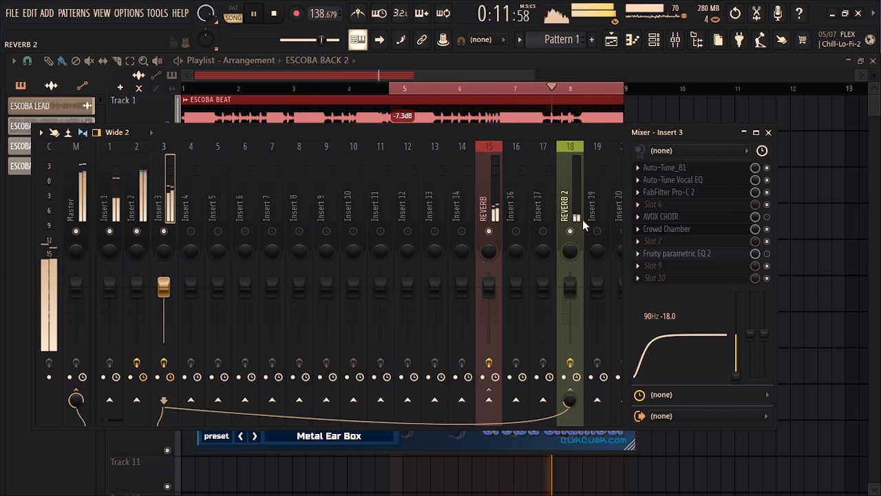
click(723, 234)
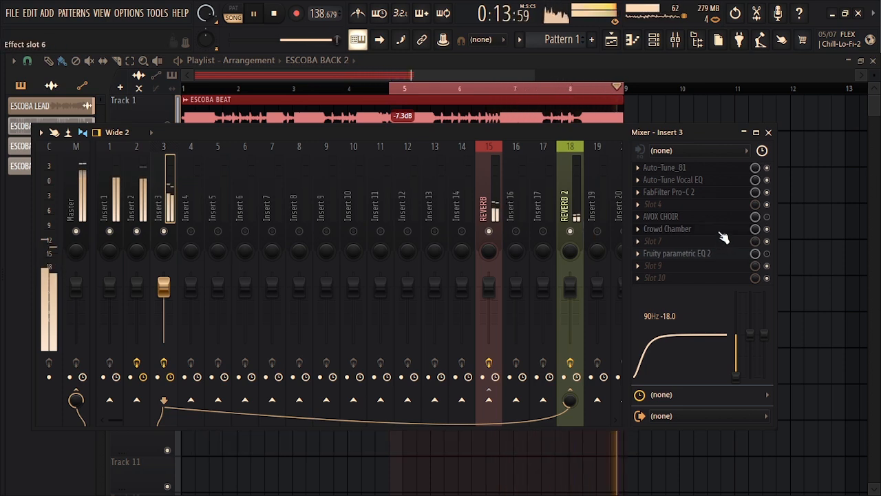
click(721, 233)
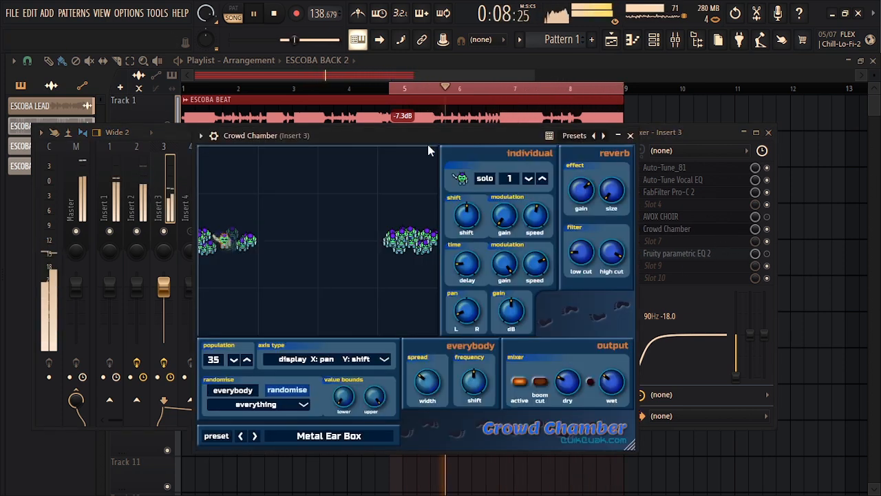
mouse_move(455, 136)
mouse_down()
mouse_move(484, 147)
mouse_move(444, 147)
mouse_up()
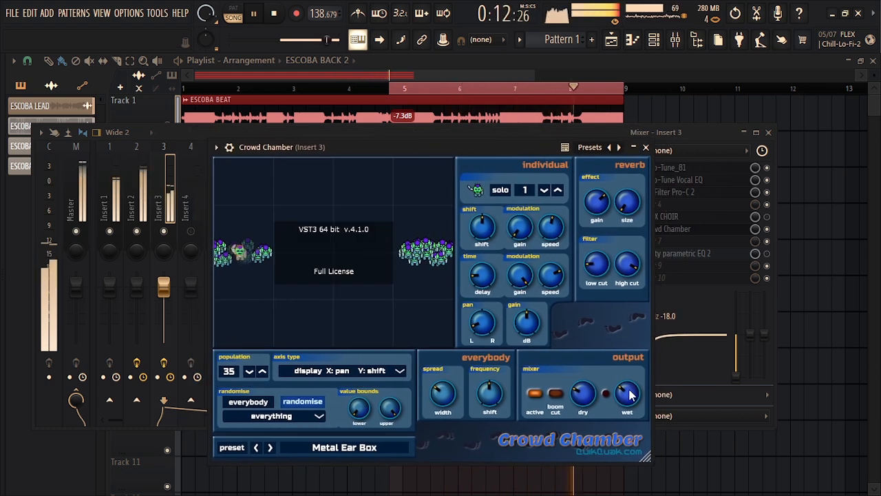
drag(629, 394, 629, 389)
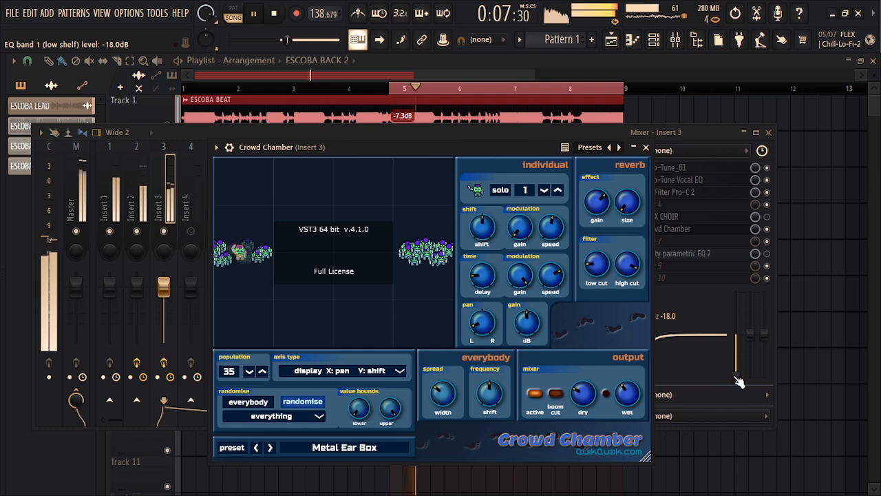
Reset Insert 3's built-in low-shelf EQ band to its flat default
right_click(735, 344)
click(753, 283)
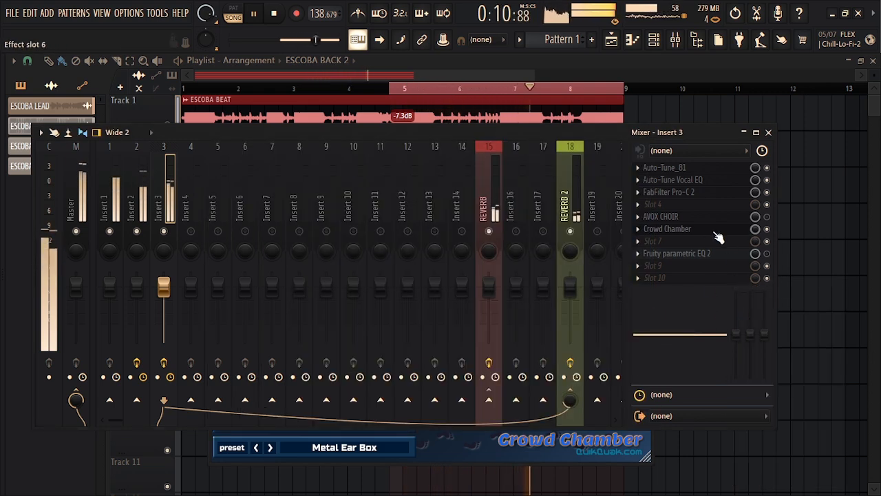
Open Crowd Chamber on Insert 3, adjust its output wet level to 0.348 during playback, and stop the playback
click(685, 230)
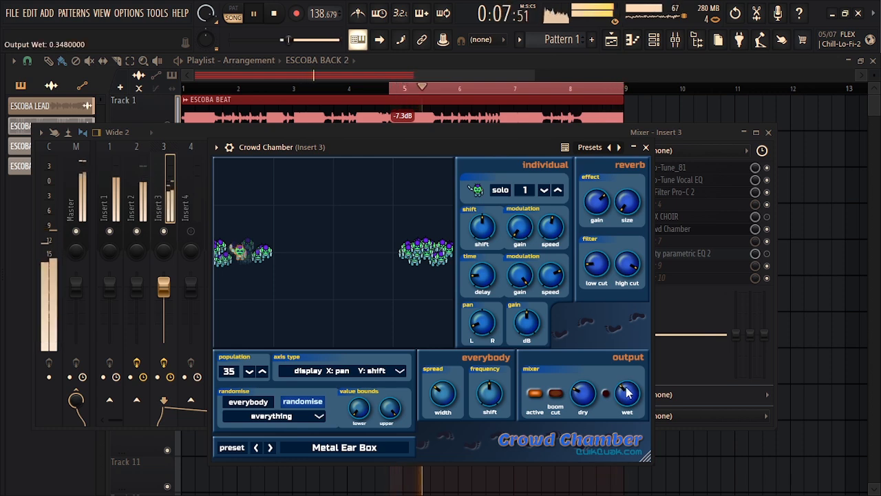
mouse_move(482, 145)
mouse_down()
mouse_move(532, 133)
mouse_move(470, 135)
mouse_up()
key(space)
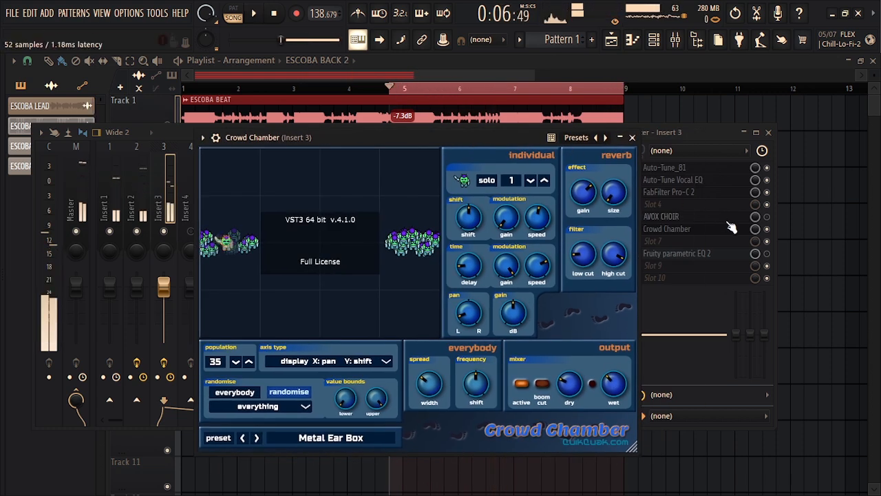
Bypass Crowd Chamber on Insert 3 and play the looped section to compare the sound without the effect
click(771, 236)
key(space)
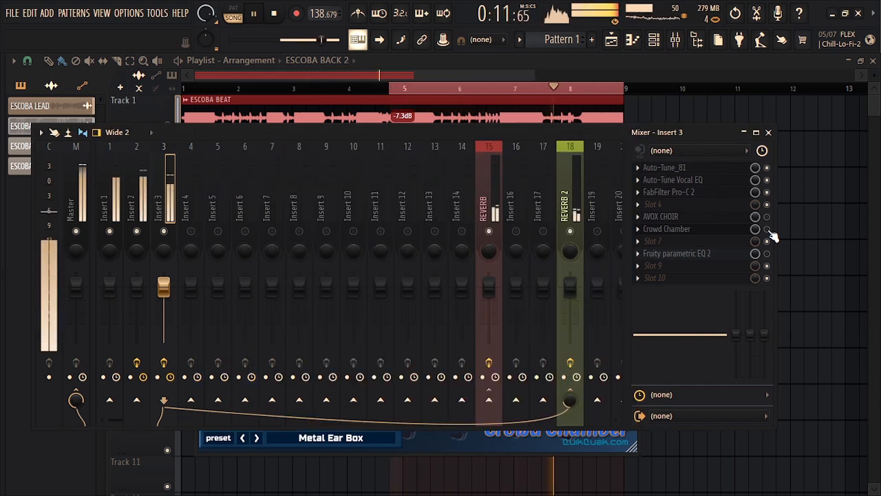
key(space)
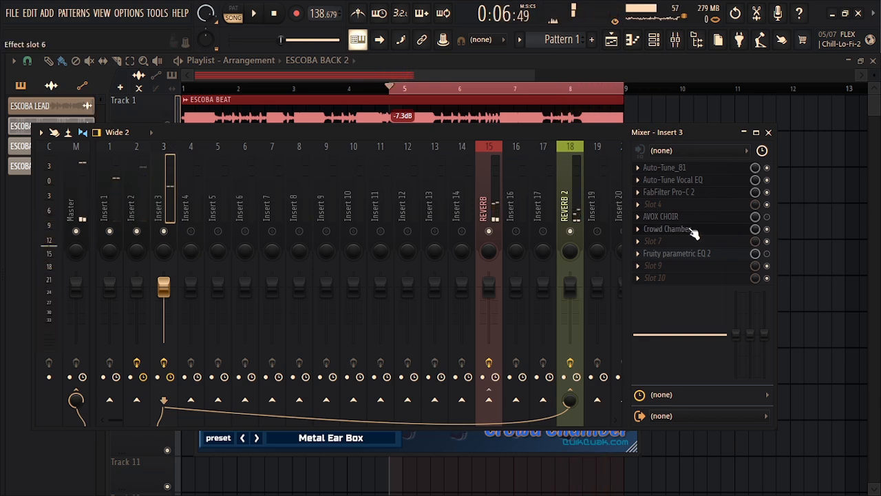
Reopen Crowd Chamber on Insert 3, fine-tune its output wet level while auditioning the section, and close the plugin
click(668, 228)
key(space)
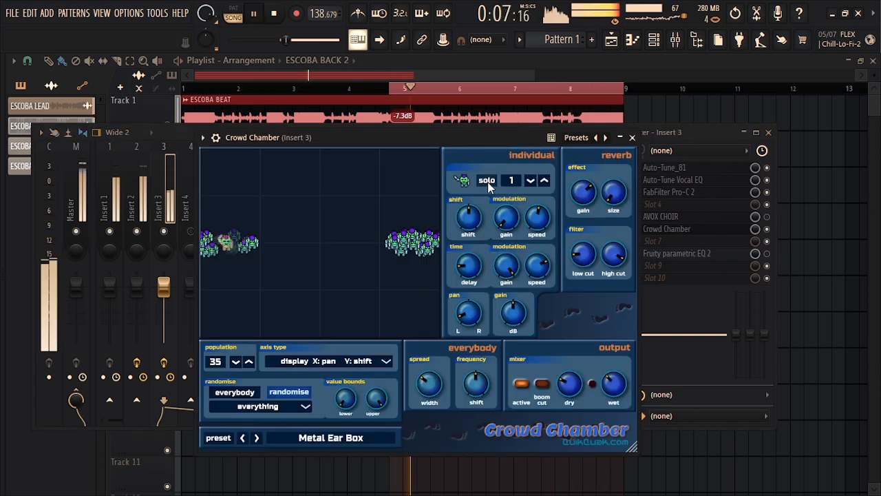
click(610, 384)
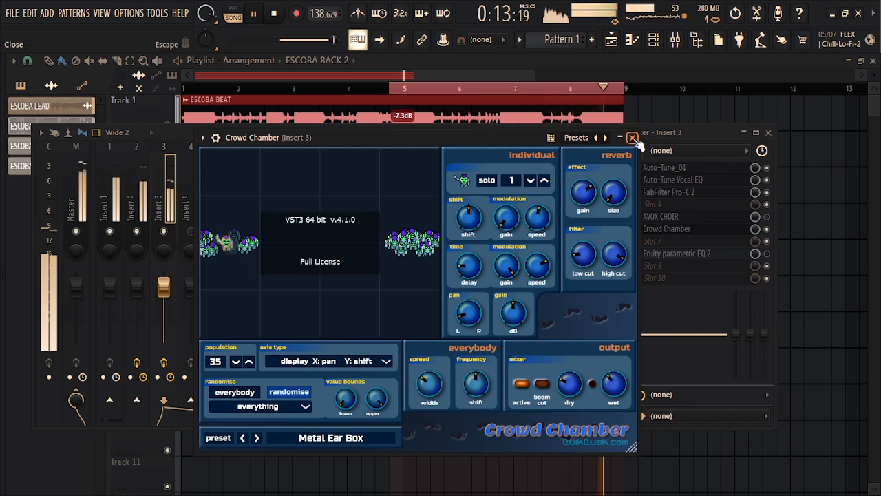
key(space)
click(633, 138)
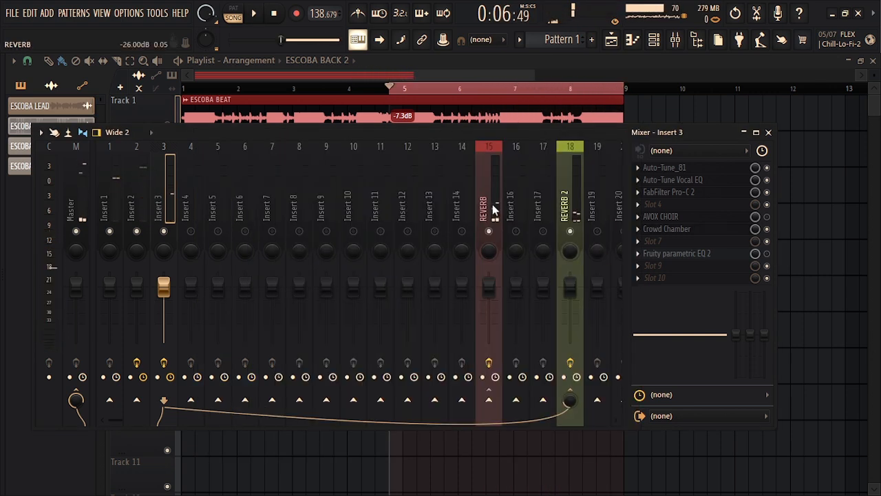